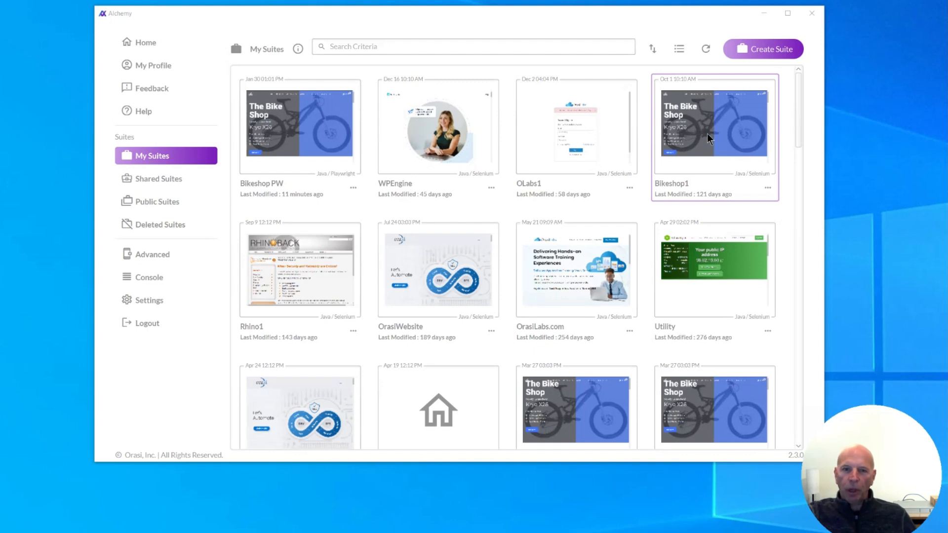
# Open the Bikeshop PW suite and its "Order a bike" test.
pyautogui.click(278, 127)
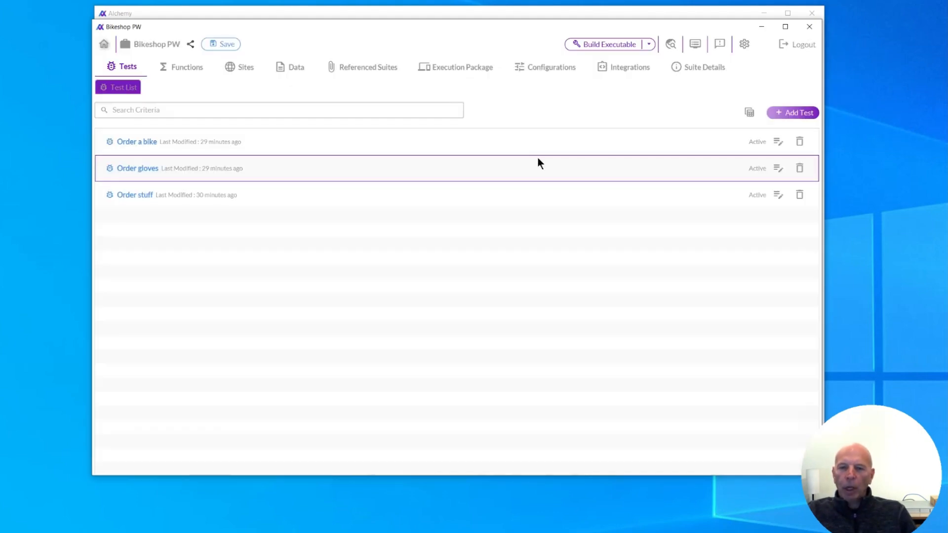
pyautogui.click(138, 141)
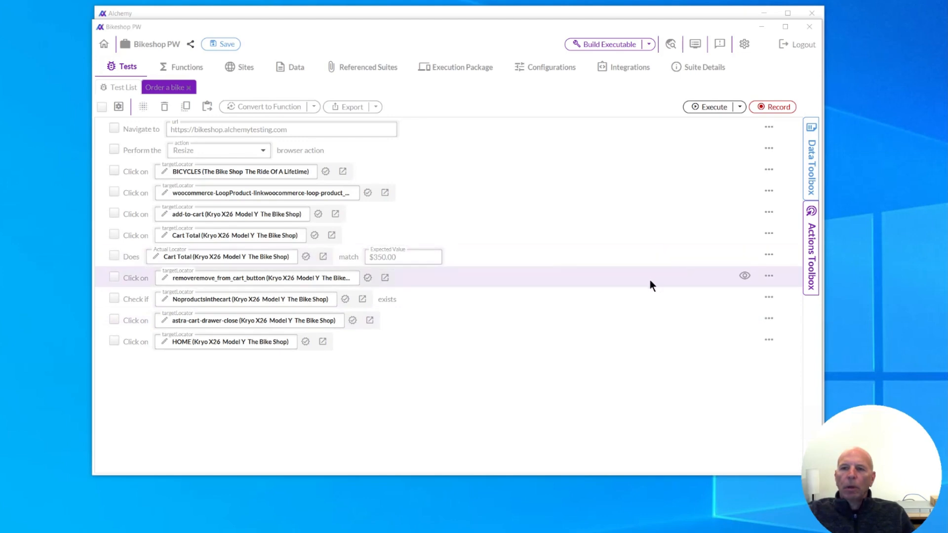
# Review the default endpoint choices for new suites in the suite configuration settings.
pyautogui.click(745, 45)
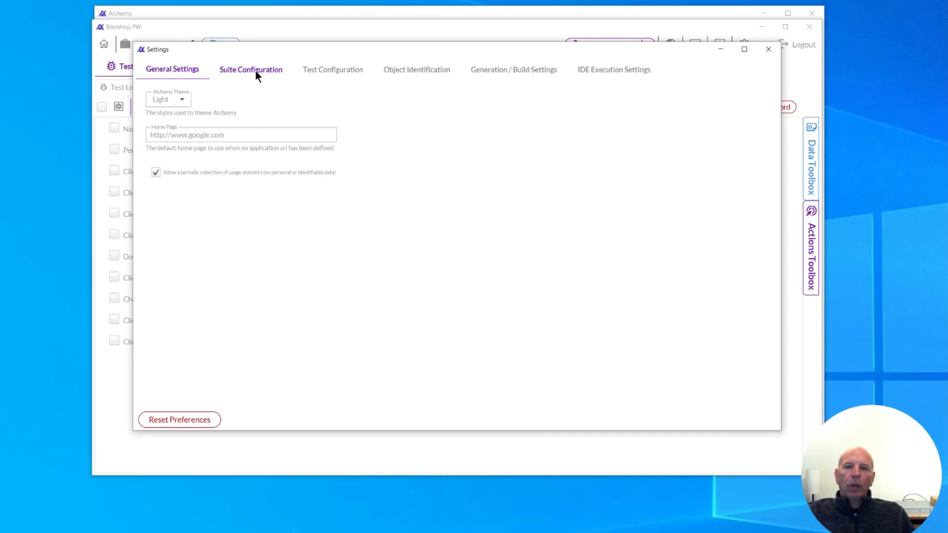
pyautogui.click(240, 72)
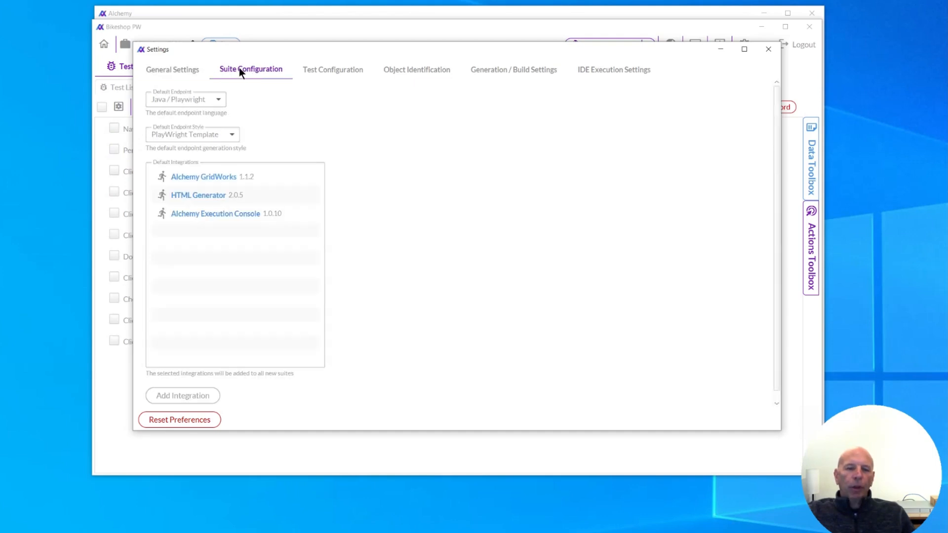
pyautogui.click(219, 98)
pyautogui.click(191, 98)
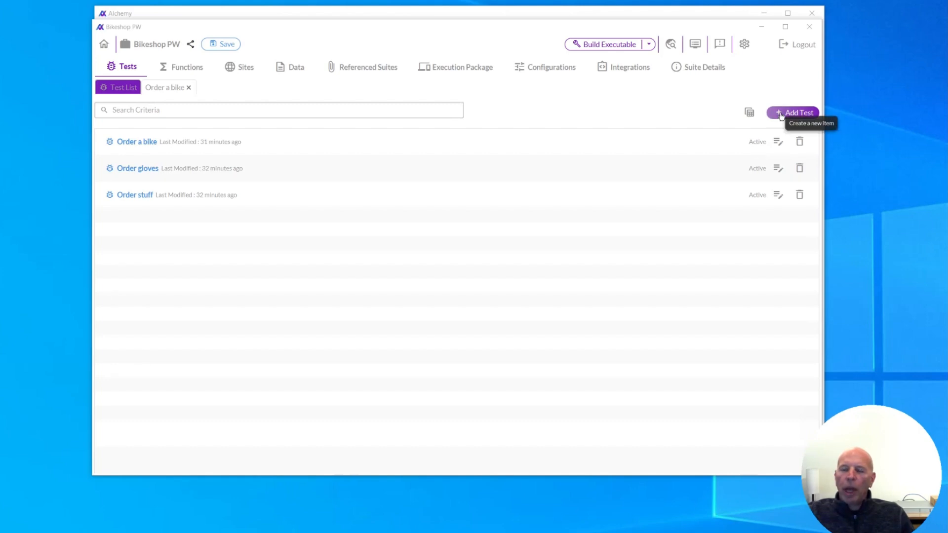
# Add a new test named "Order a helmet" to the suite.
pyautogui.click(780, 115)
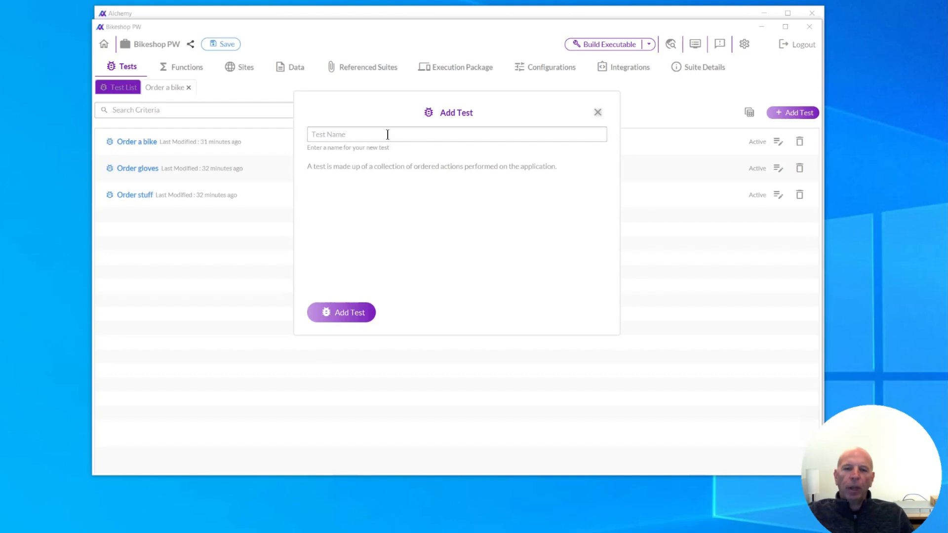
pyautogui.click(354, 132)
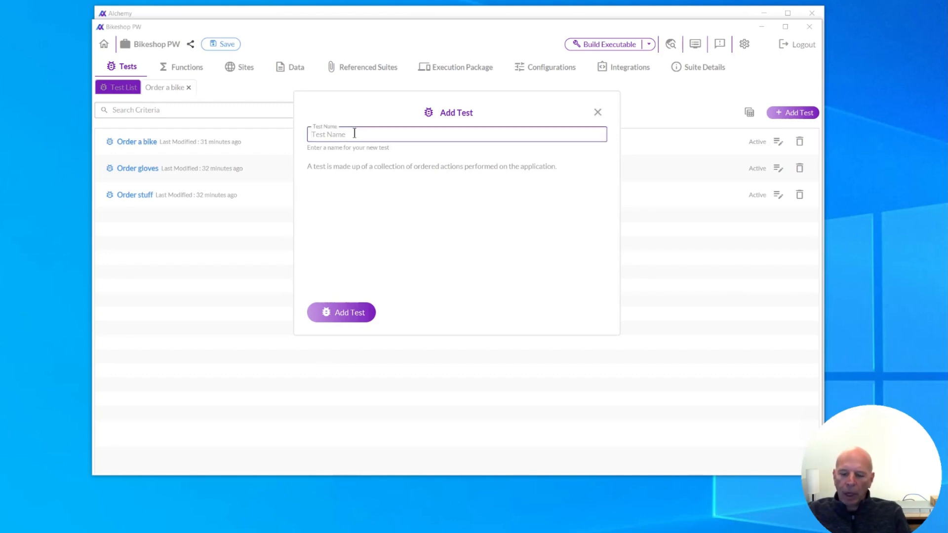
pyautogui.write('po')
pyautogui.press('BackSpace')
pyautogui.press('BackSpace')
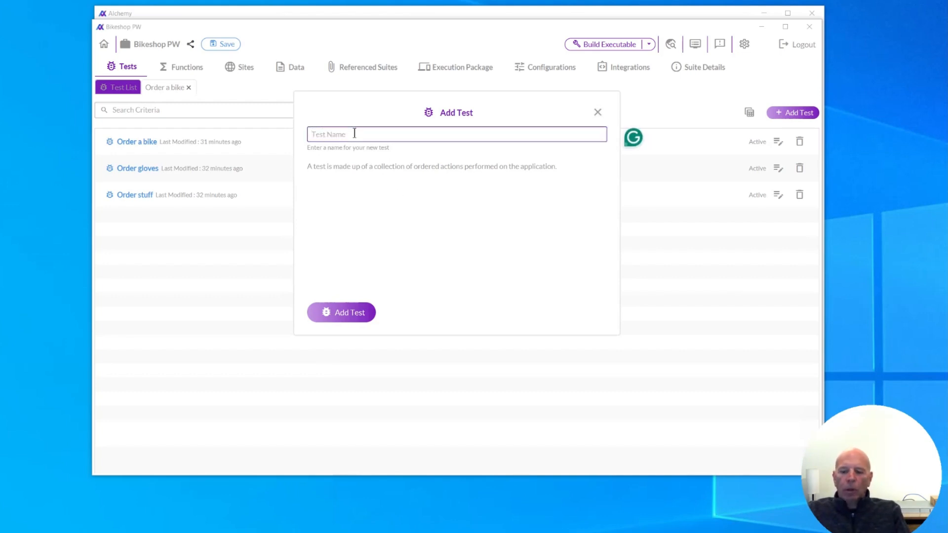
pyautogui.write('Order a')
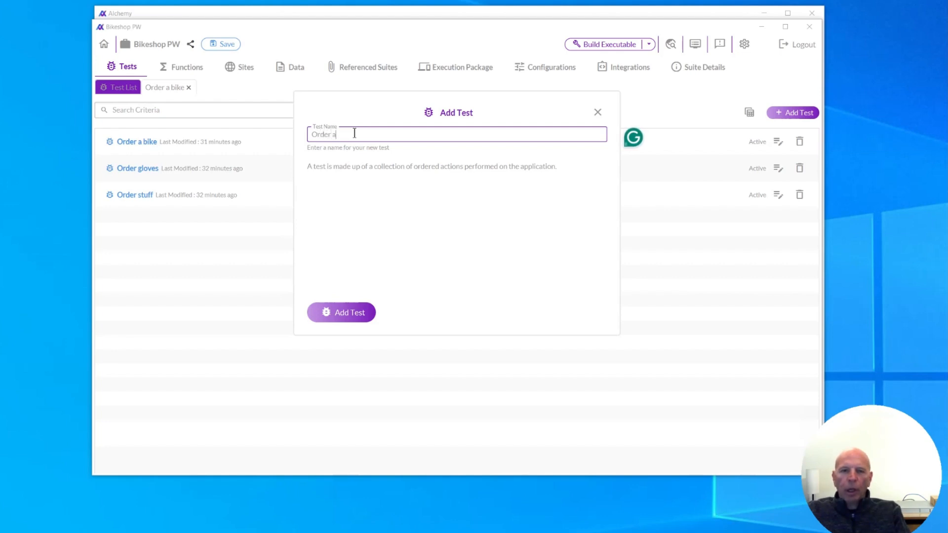
pyautogui.write(' helmet')
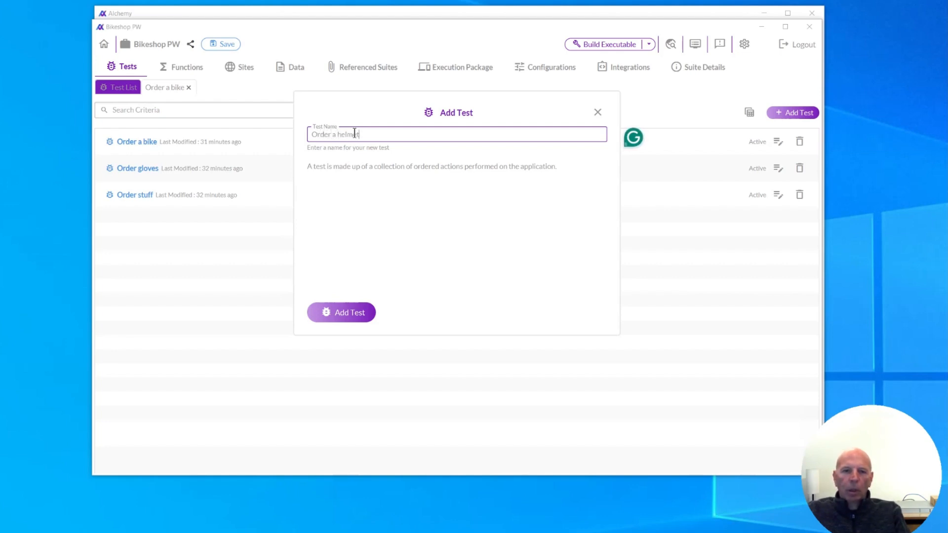
pyautogui.click(345, 313)
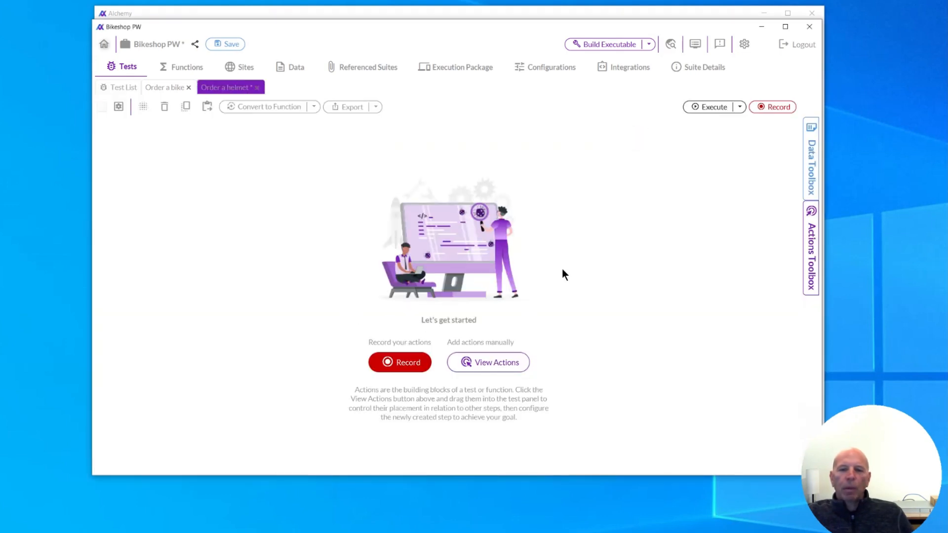
pyautogui.click(395, 364)
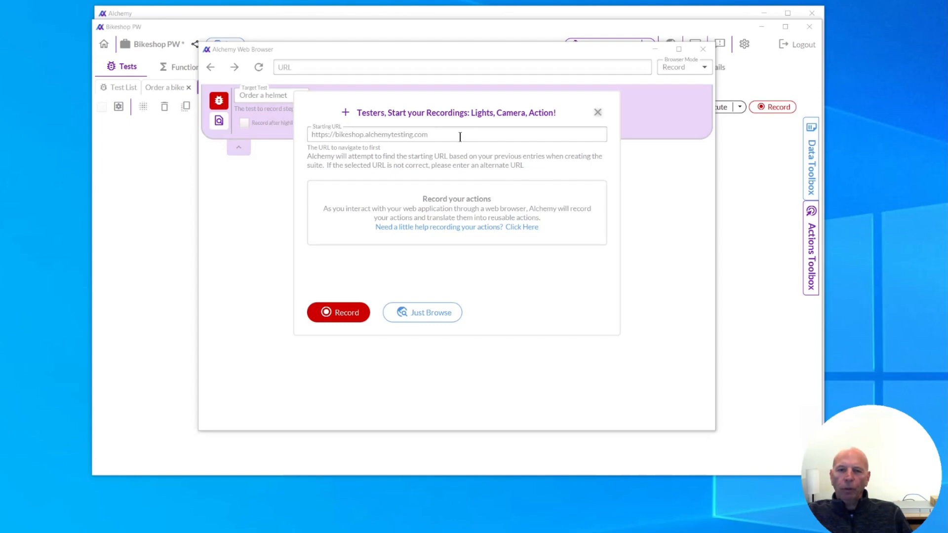
pyautogui.click(348, 314)
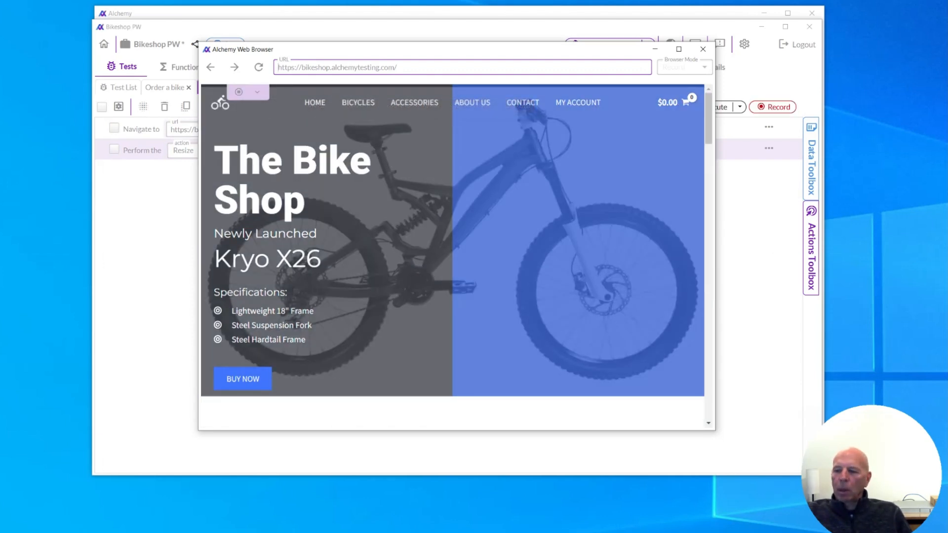
pyautogui.click(419, 104)
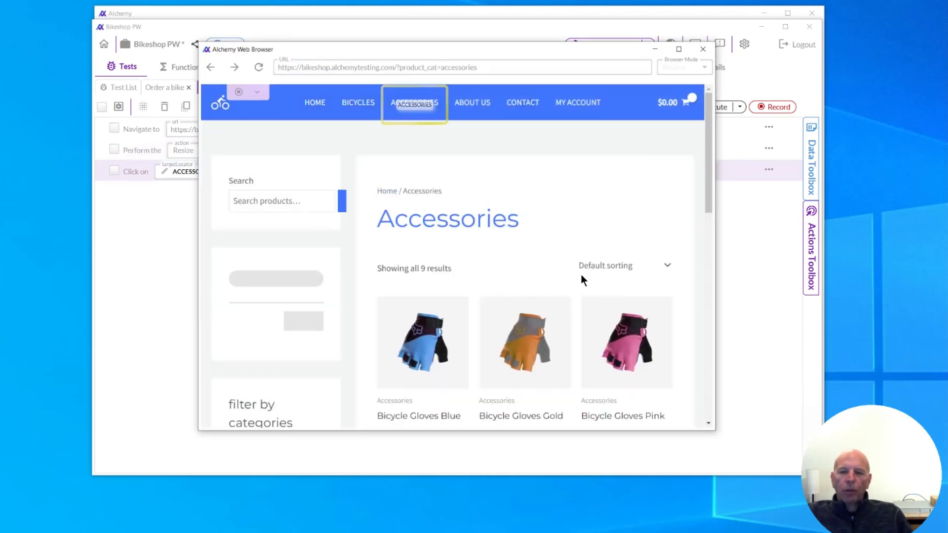
# Record opening the pink bicycle helmet's product page from the accessories list.
pyautogui.scroll(-4, 581, 286)
pyautogui.scroll(-4, 536, 372)
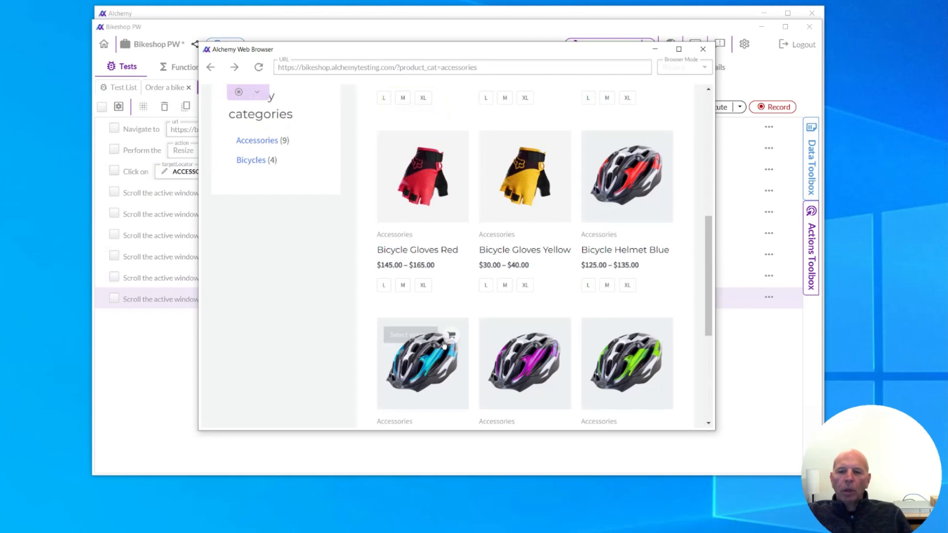
pyautogui.click(536, 370)
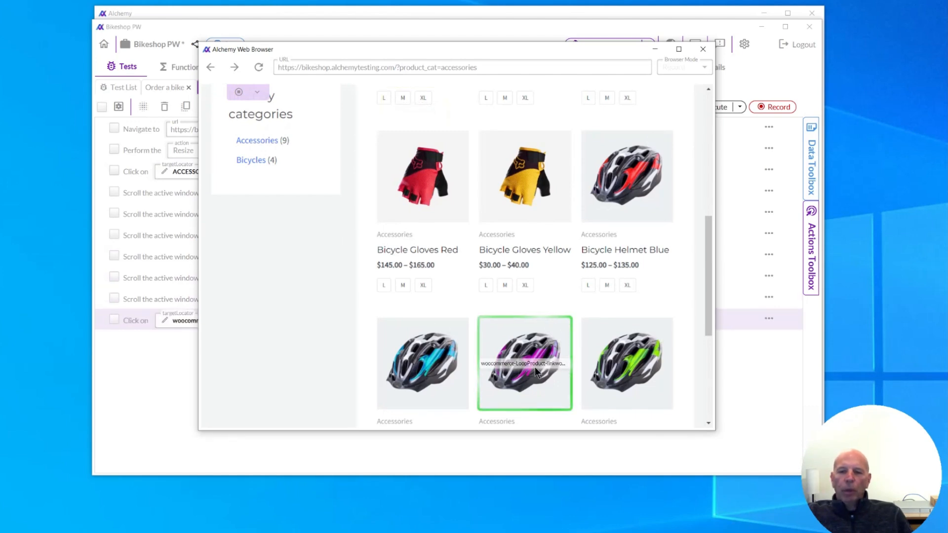
pyautogui.moveTo(709, 283); pyautogui.dragTo(710, 318)
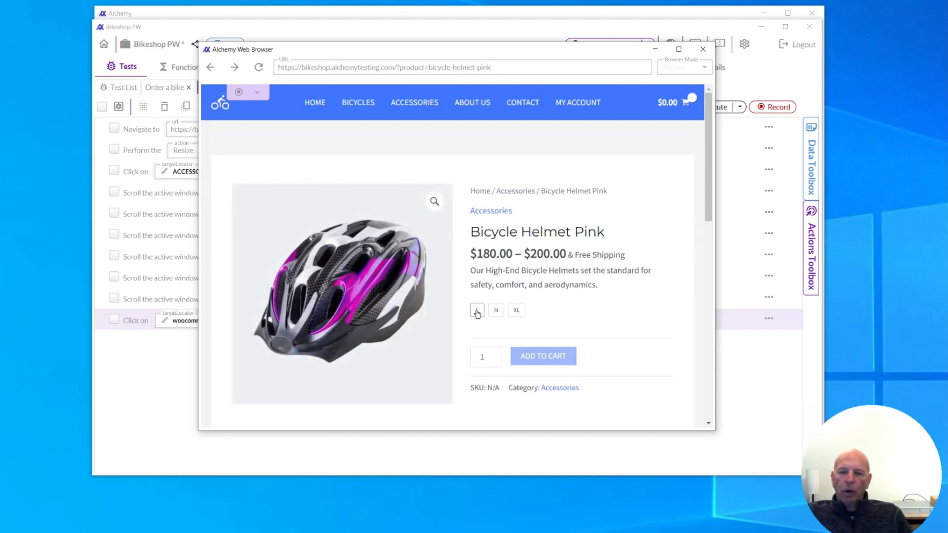
# Record choosing size L for the pink helmet and adding one to the cart.
pyautogui.click(476, 311)
pyautogui.click(536, 385)
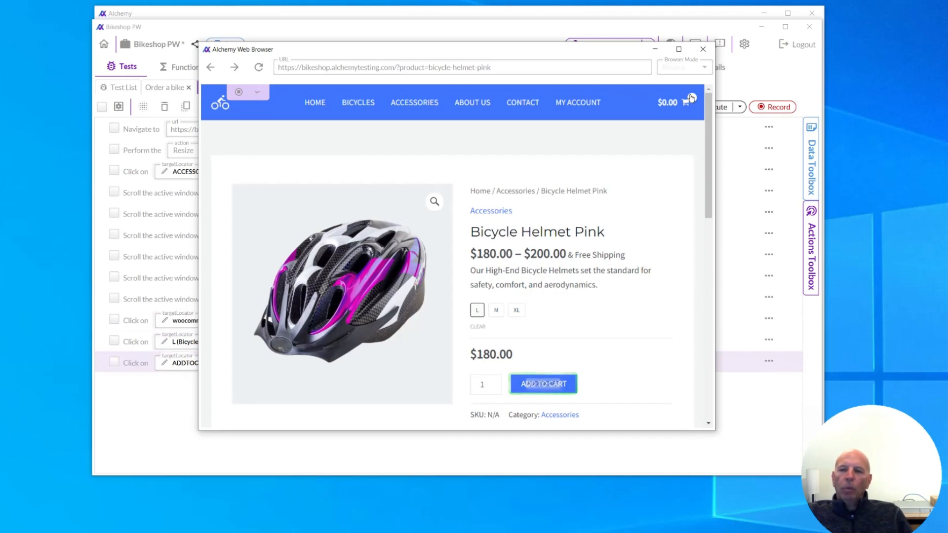
pyautogui.moveTo(689, 103); pyautogui.dragTo(637, 278)
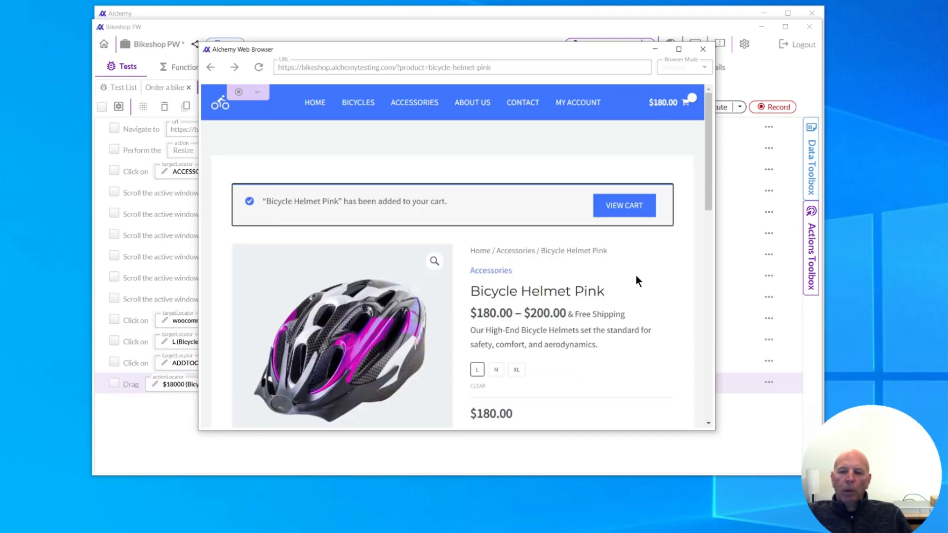
# Add a Match Value verification by value on the helmet's $180.00 price above the quantity field.
pyautogui.moveTo(710, 168); pyautogui.dragTo(710, 252)
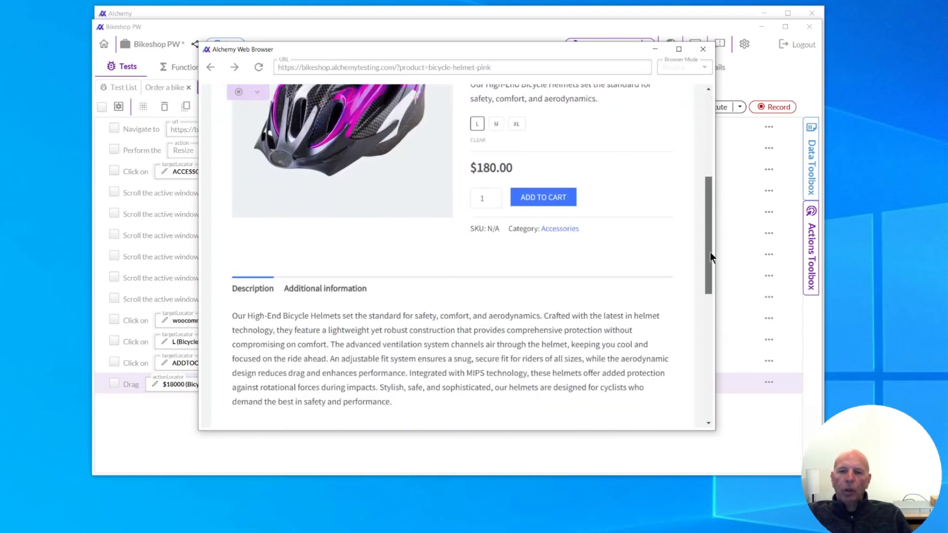
pyautogui.rightClick(486, 167)
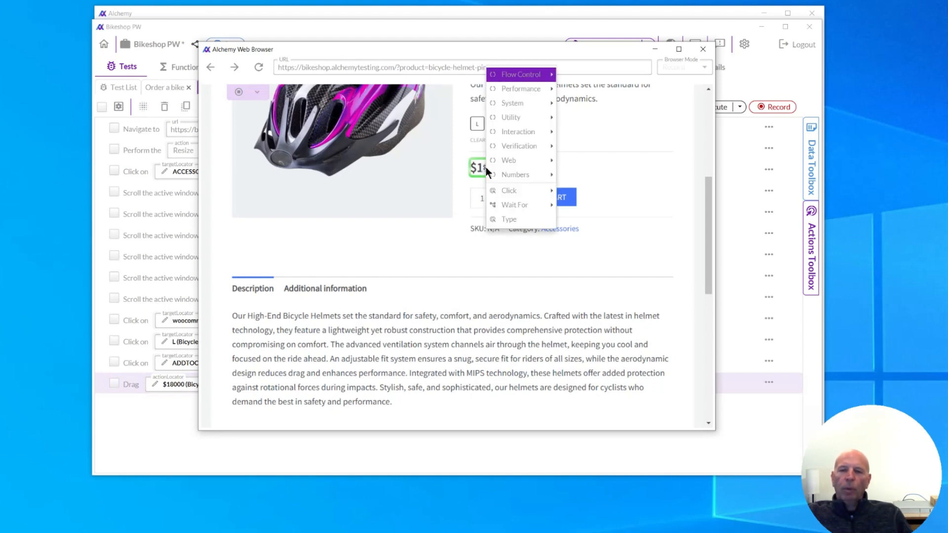
pyautogui.moveTo(513, 147)
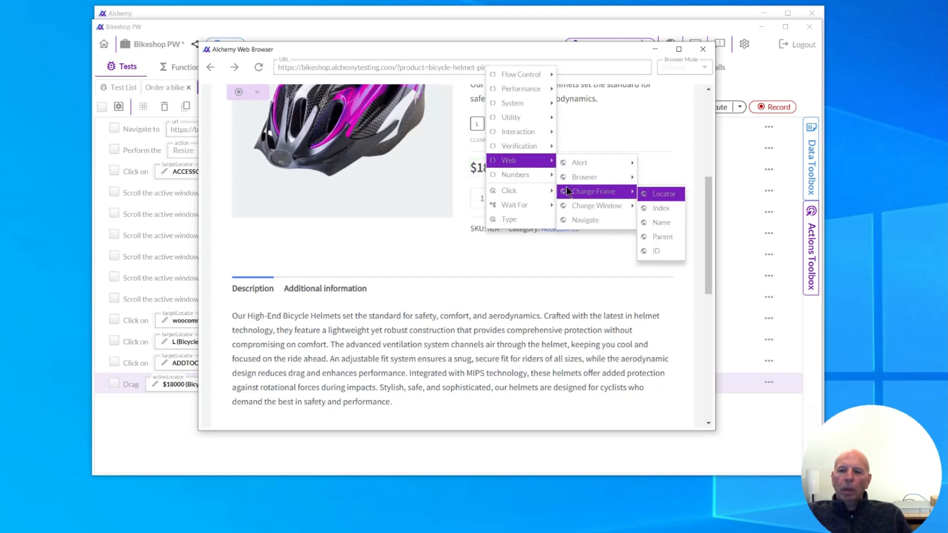
pyautogui.moveTo(596, 223)
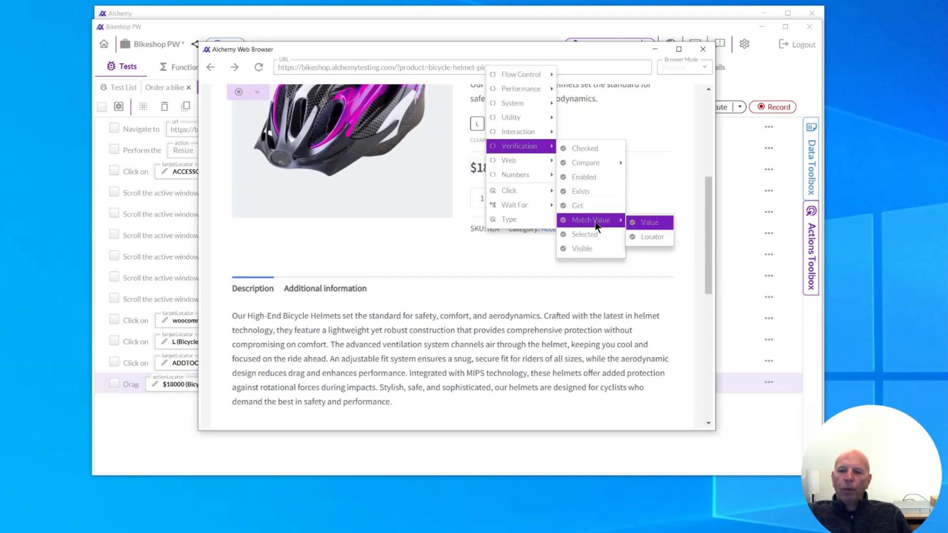
pyautogui.click(653, 225)
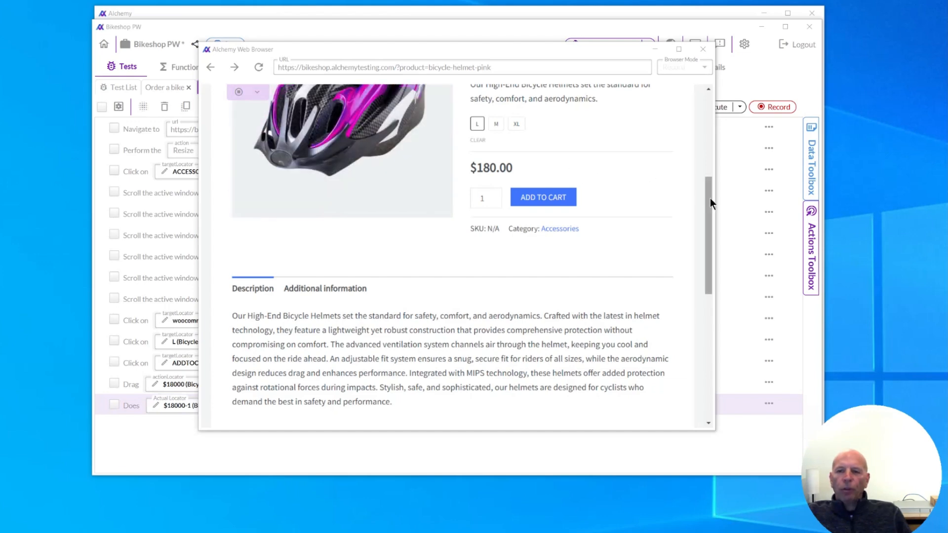
# Record returning to the shop's home page, stop the recording and close the recording browser.
pyautogui.moveTo(709, 200); pyautogui.dragTo(706, 102)
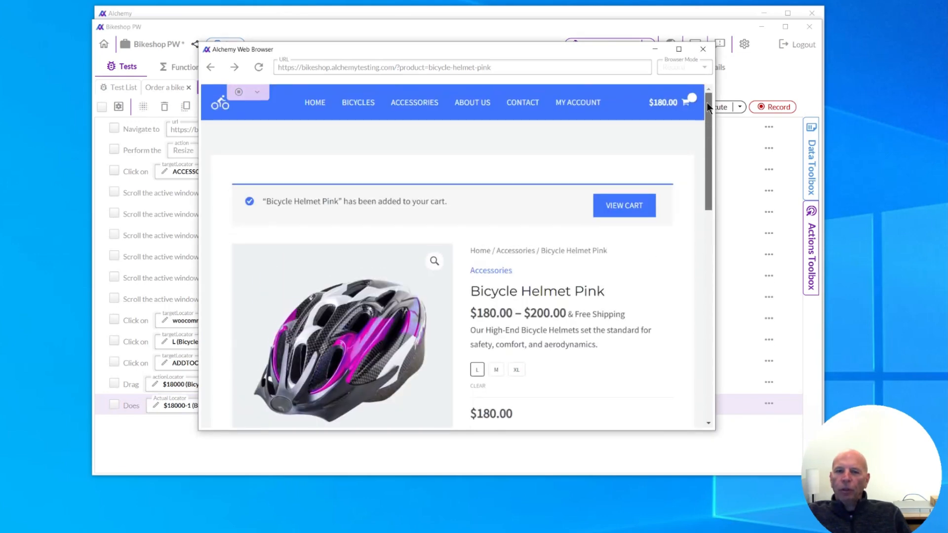
pyautogui.click(311, 105)
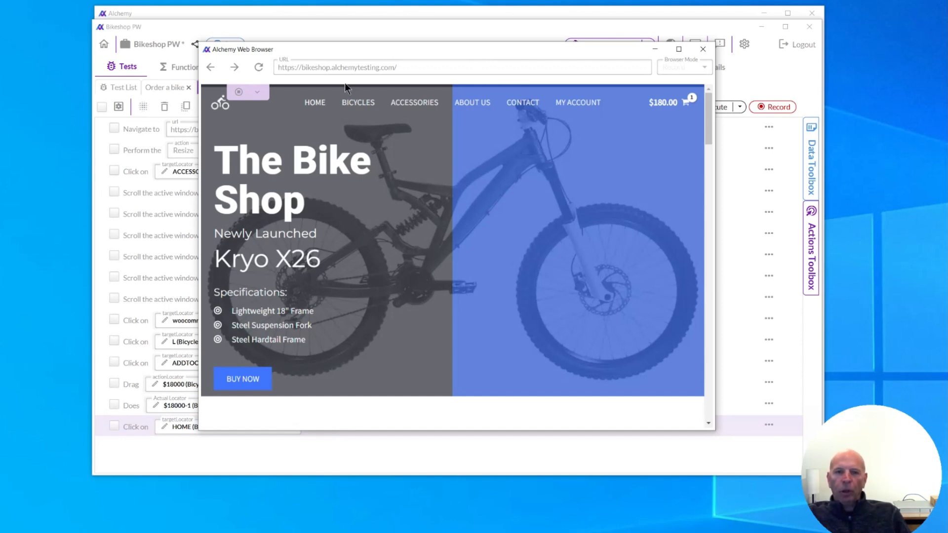
pyautogui.click(317, 103)
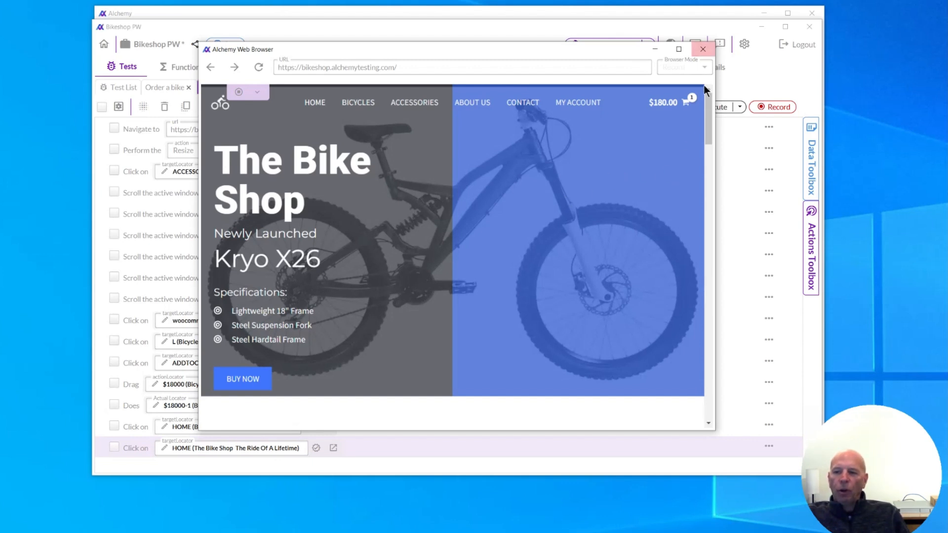
pyautogui.click(239, 92)
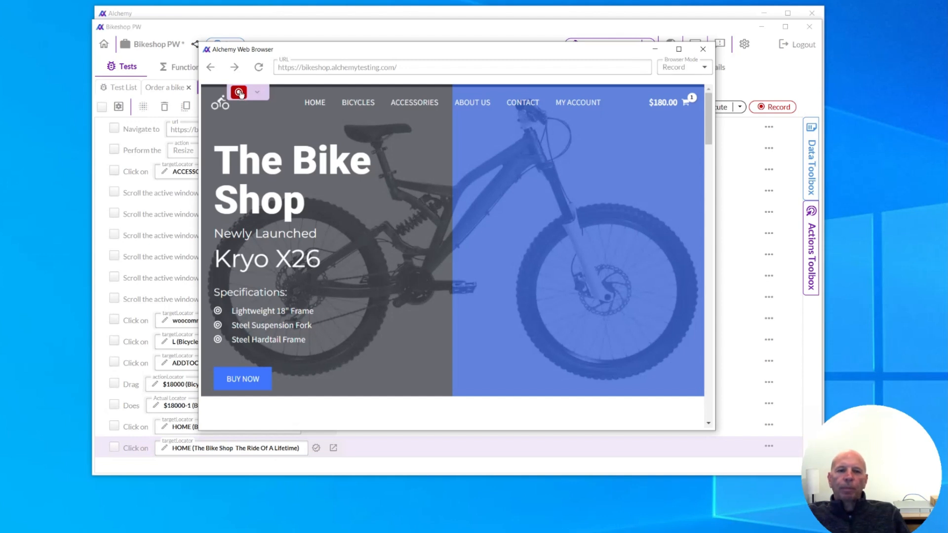
pyautogui.click(702, 48)
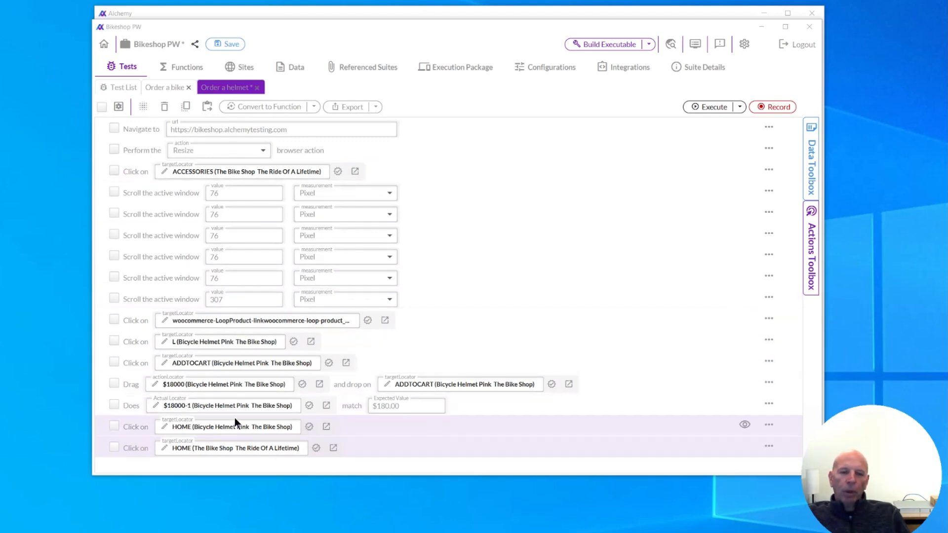
# Execute the "Order a helmet" test and close the execution browser when the run finishes.
pyautogui.click(712, 106)
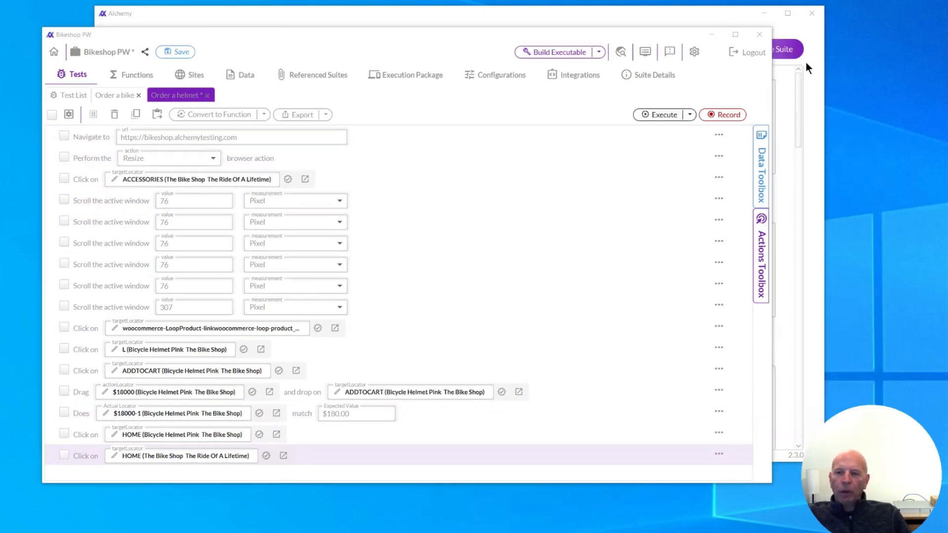
pyautogui.click(664, 115)
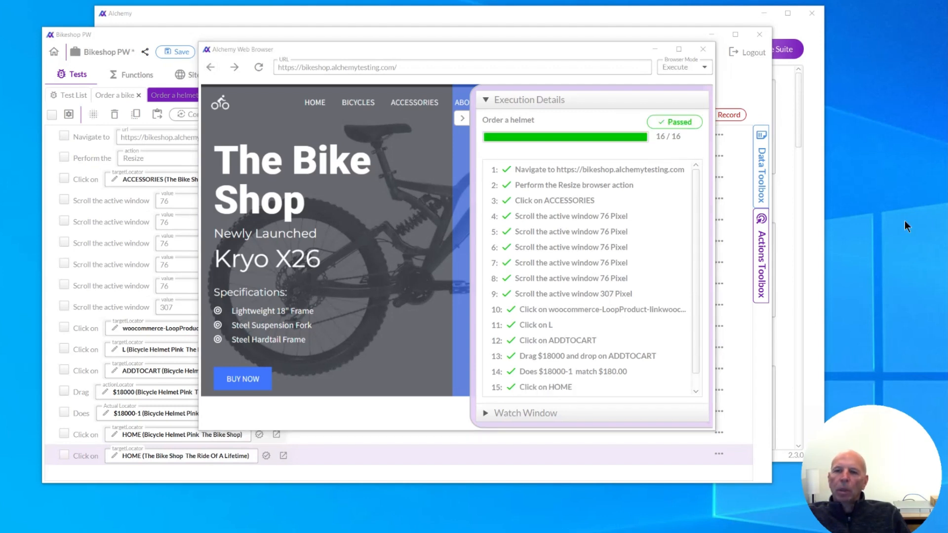
pyautogui.click(703, 49)
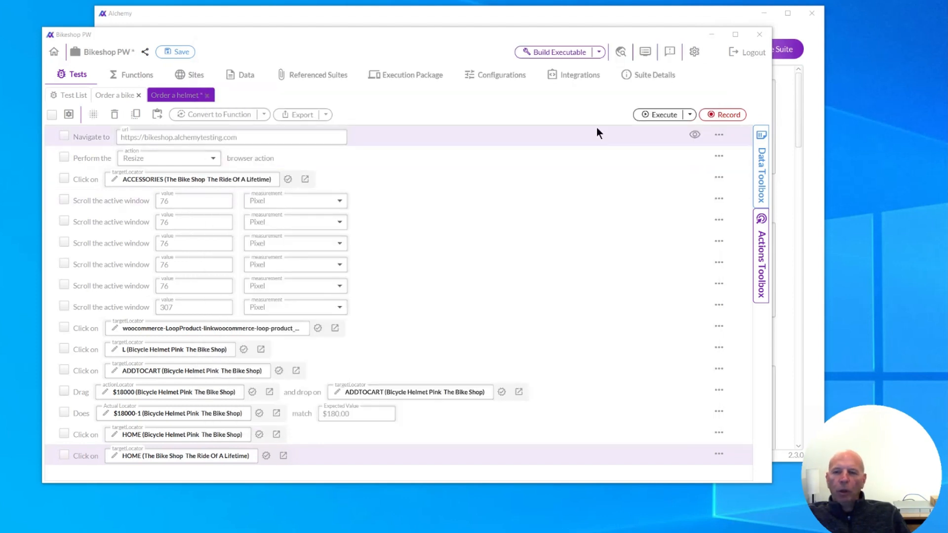
# Build the suite's executable, saving the unsaved changes first.
pyautogui.click(562, 49)
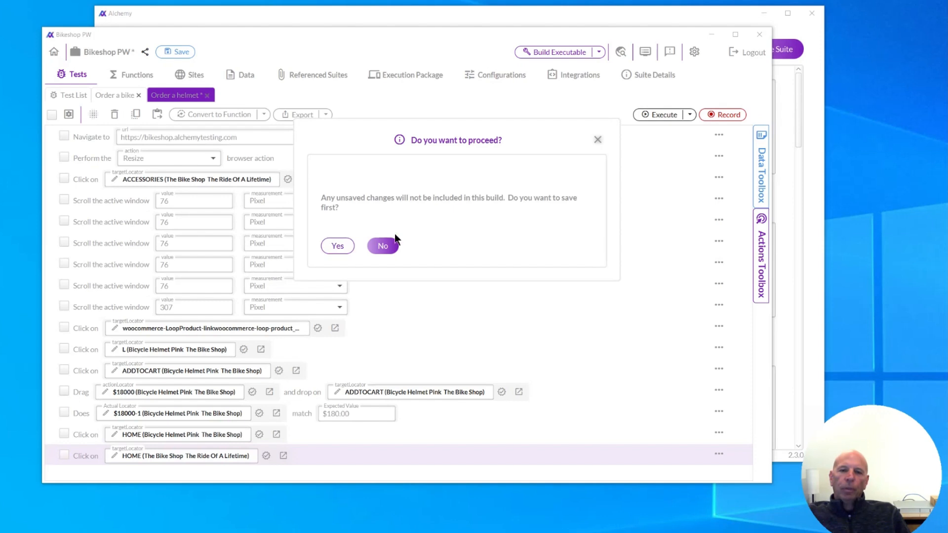
pyautogui.click(346, 246)
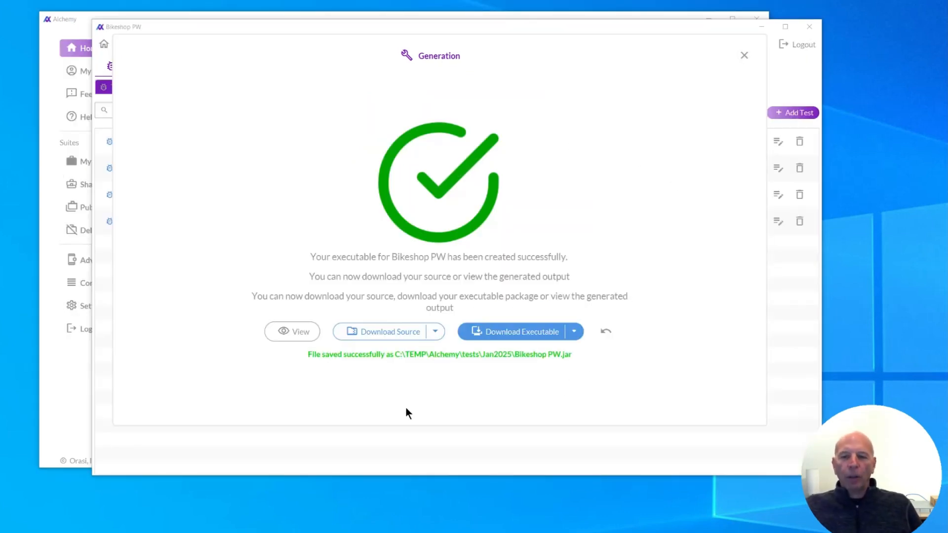
# Try to download the generated source of the Bikeshop PW suite.
pyautogui.click(386, 332)
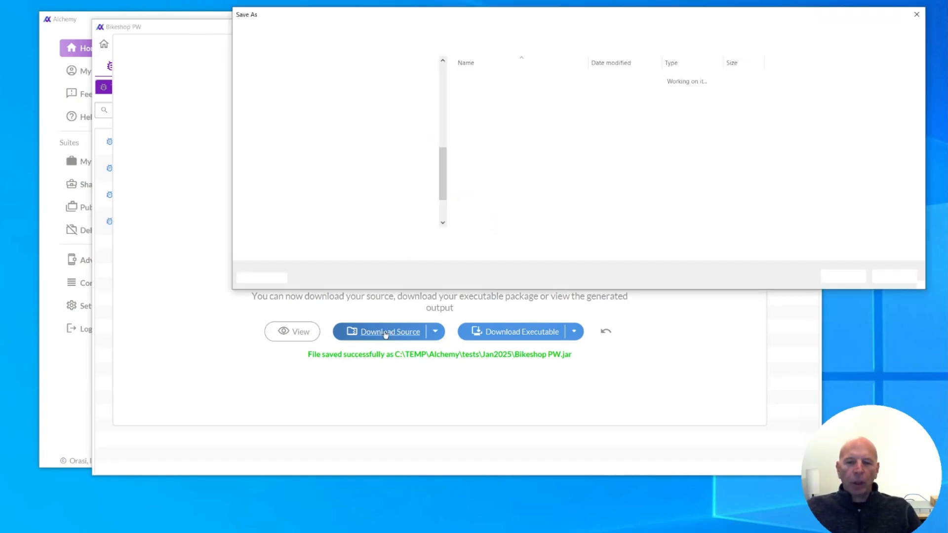
pyautogui.click(892, 276)
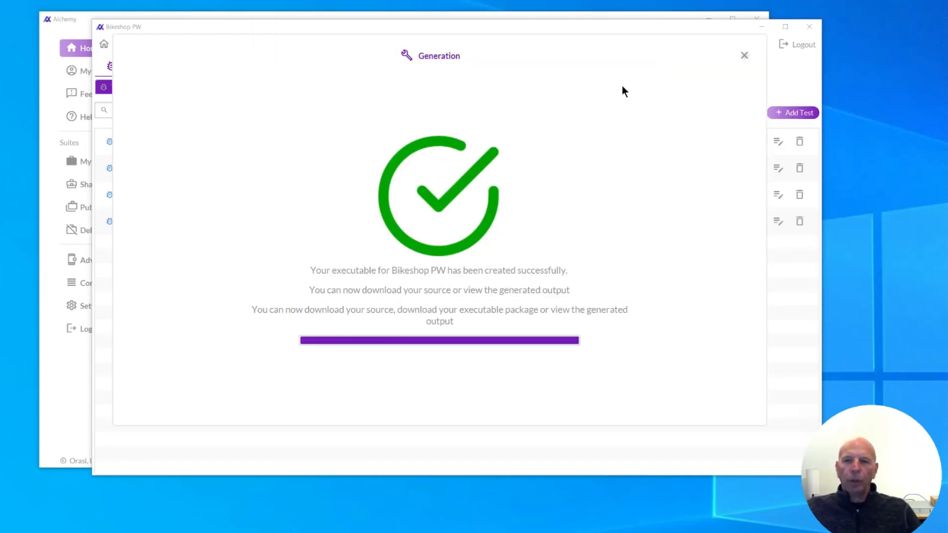
# Close the generation results and view the generated output of the latest Bikeshop PW executable request from the build queue.
pyautogui.click(743, 55)
pyautogui.click(650, 45)
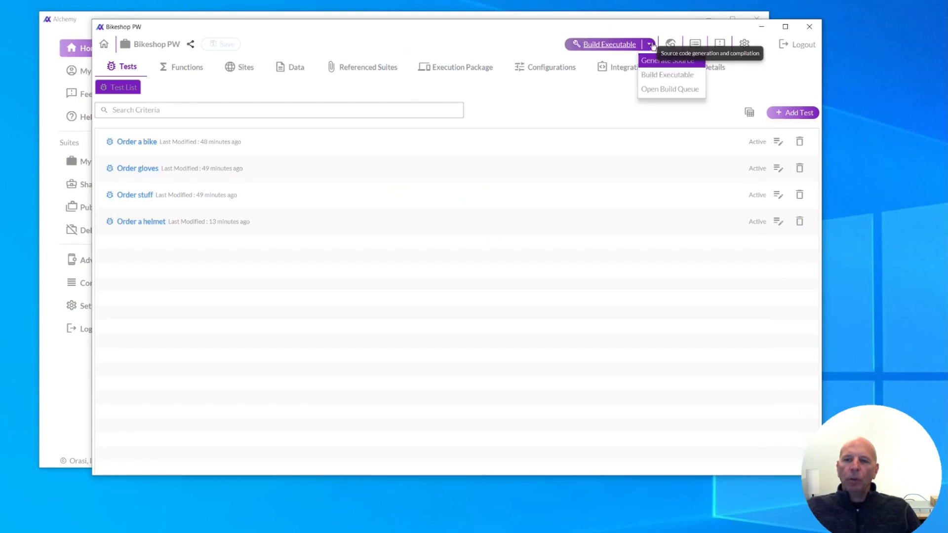
pyautogui.click(657, 87)
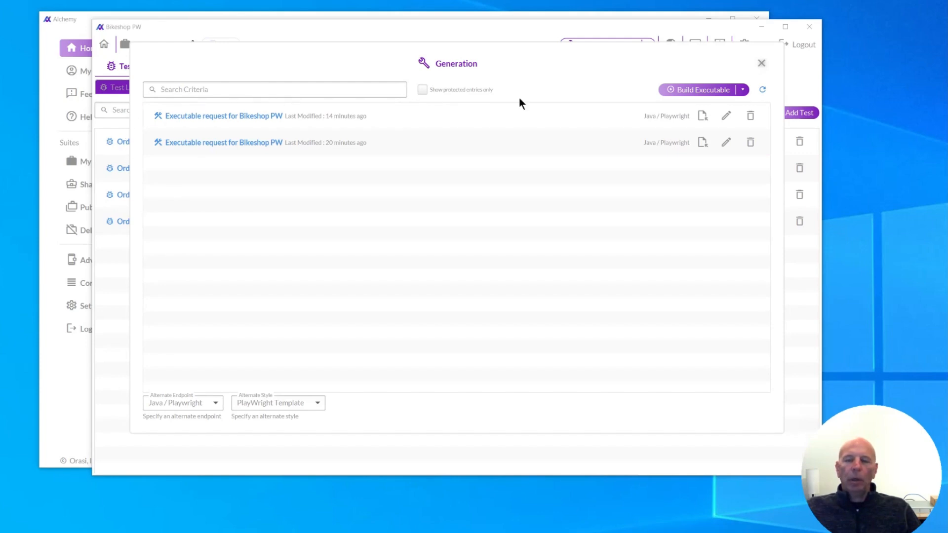
pyautogui.click(702, 117)
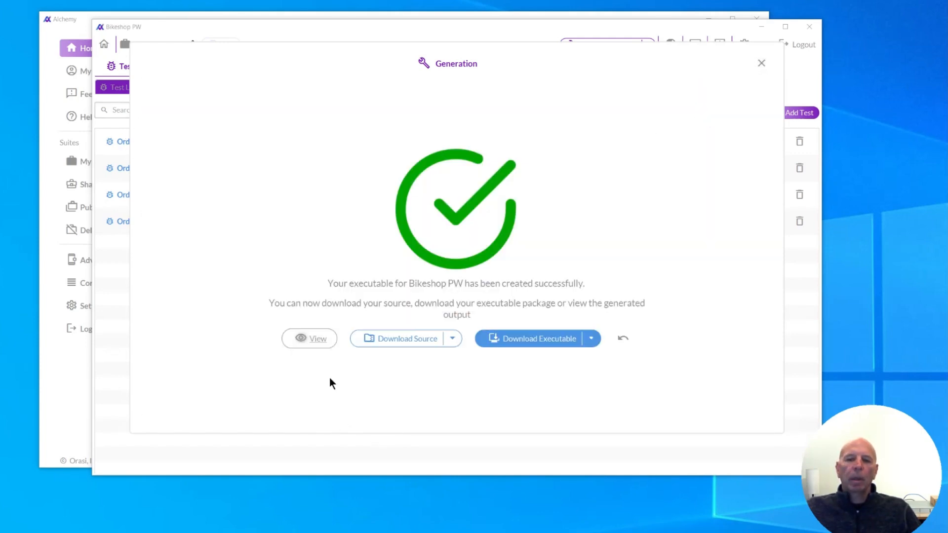
pyautogui.click(316, 339)
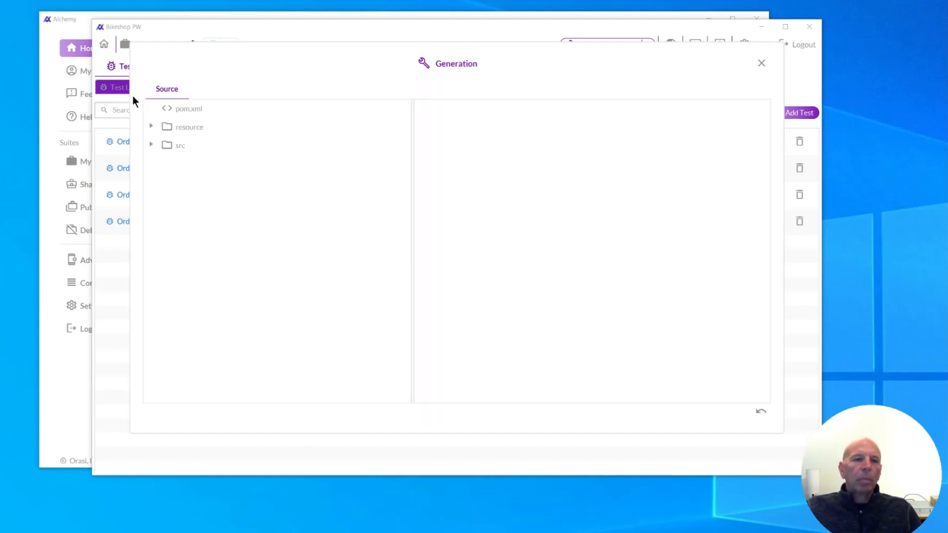
# Expand the src, com, orasi and pages folders in the source tree and open page_bicycles__the_bike_shop.java.
pyautogui.click(151, 144)
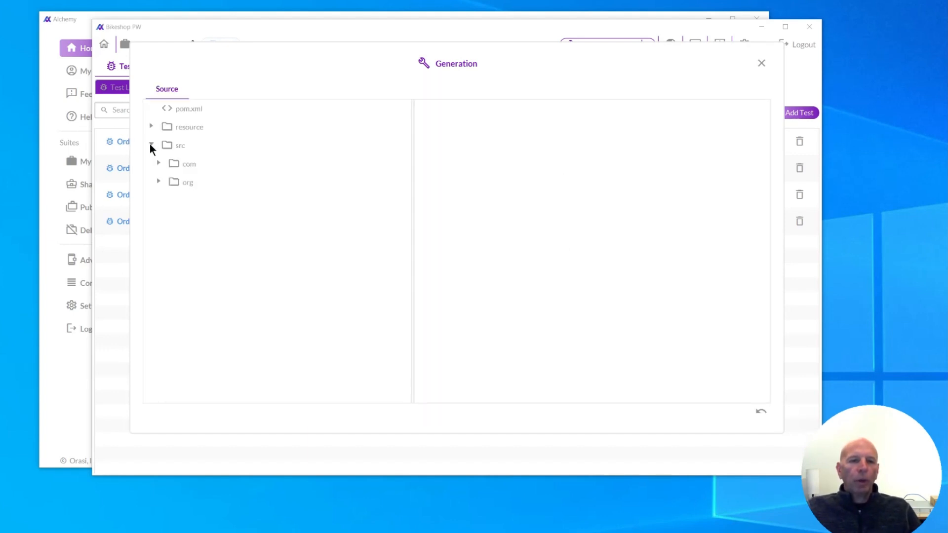
pyautogui.click(158, 164)
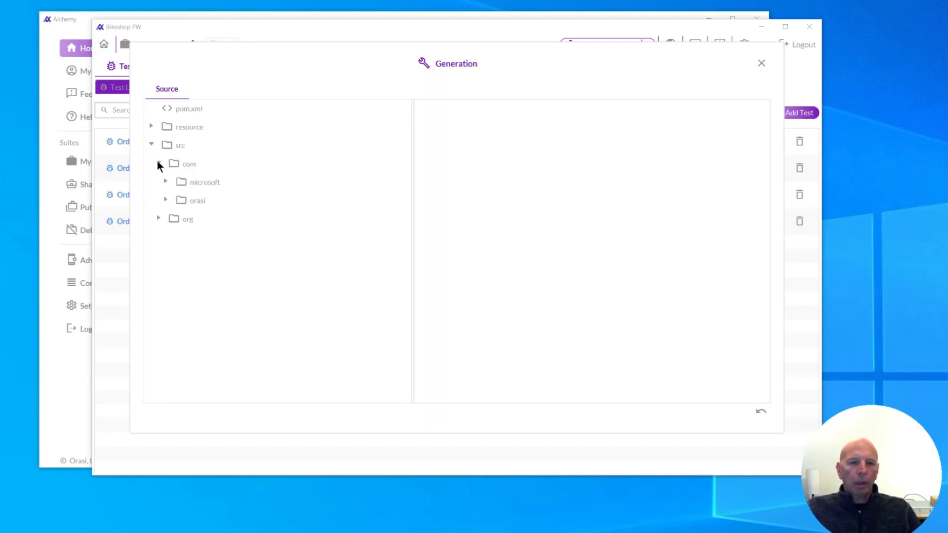
pyautogui.click(165, 199)
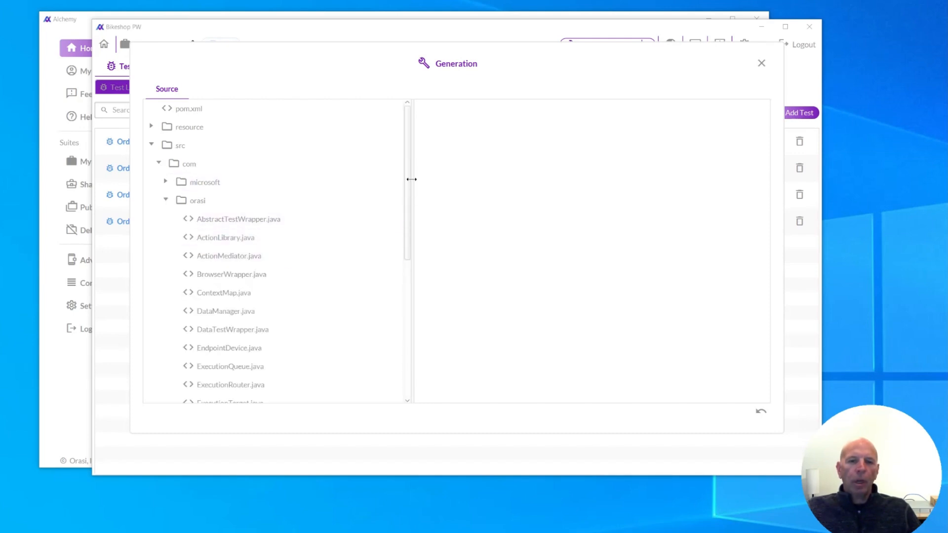
pyautogui.moveTo(408, 176); pyautogui.dragTo(404, 242)
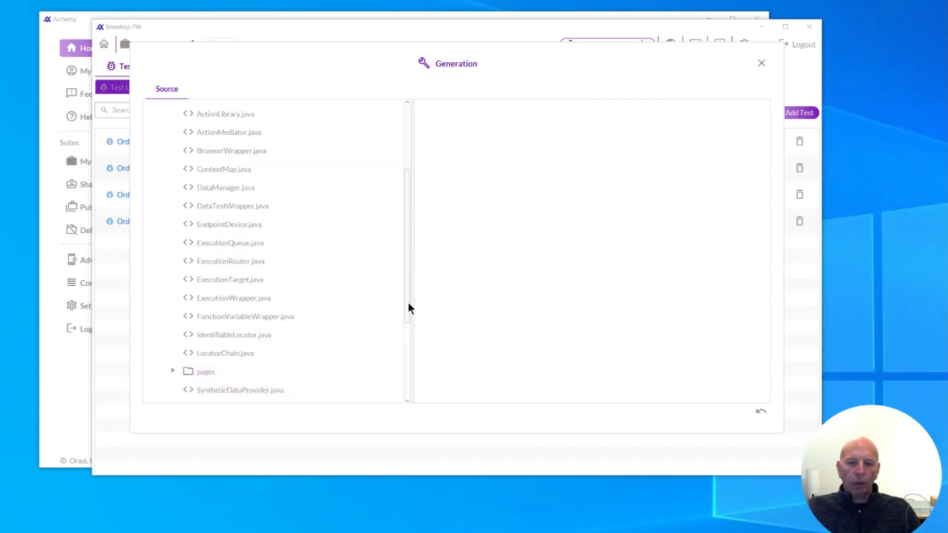
pyautogui.moveTo(408, 302); pyautogui.dragTo(407, 360)
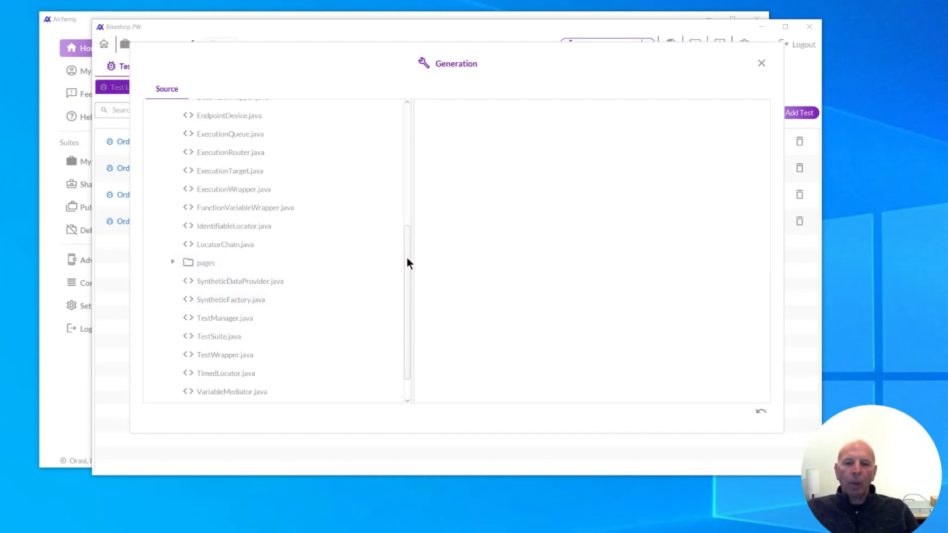
pyautogui.moveTo(407, 257); pyautogui.dragTo(404, 286)
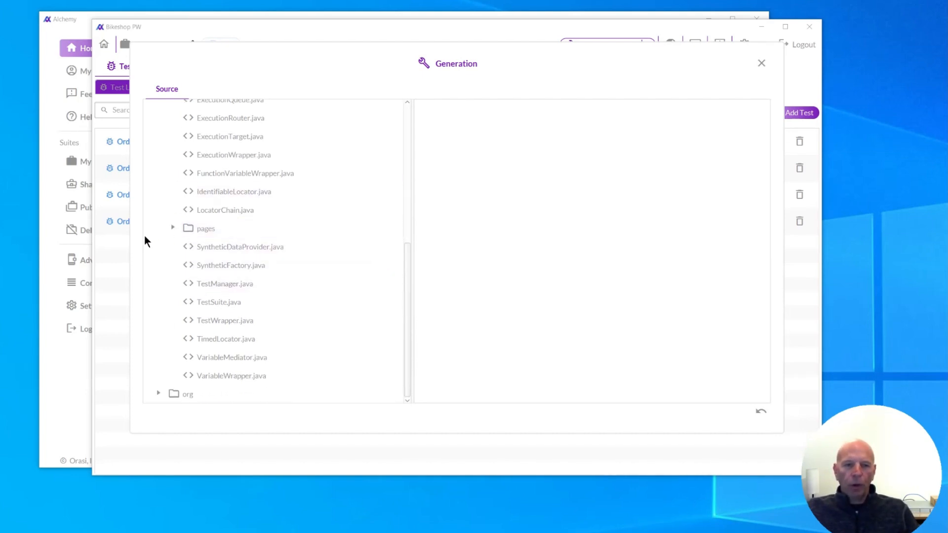
pyautogui.click(172, 227)
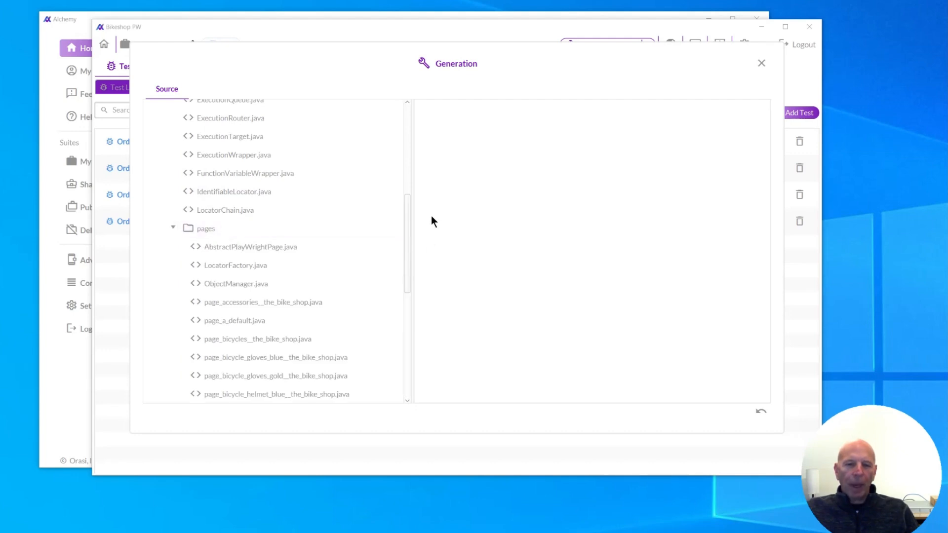
pyautogui.moveTo(407, 208); pyautogui.dragTo(406, 232)
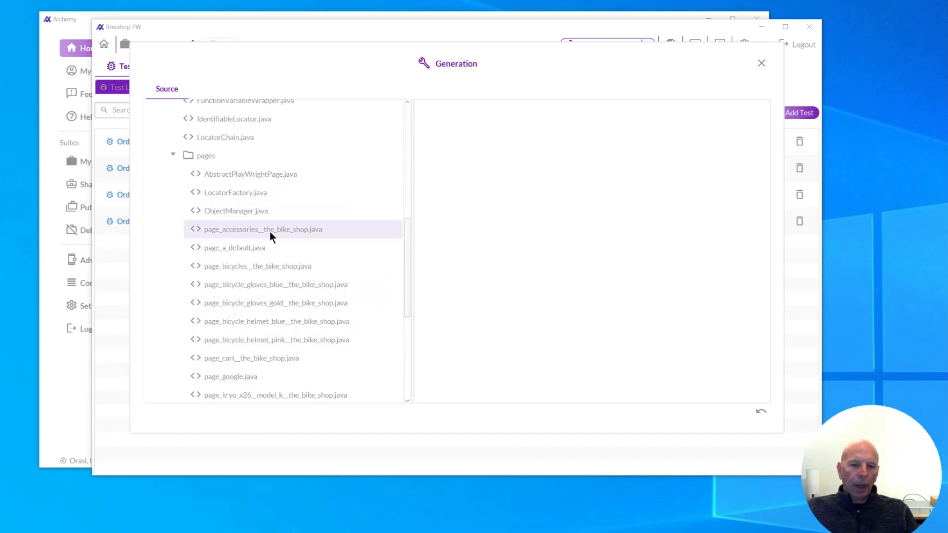
pyautogui.click(230, 268)
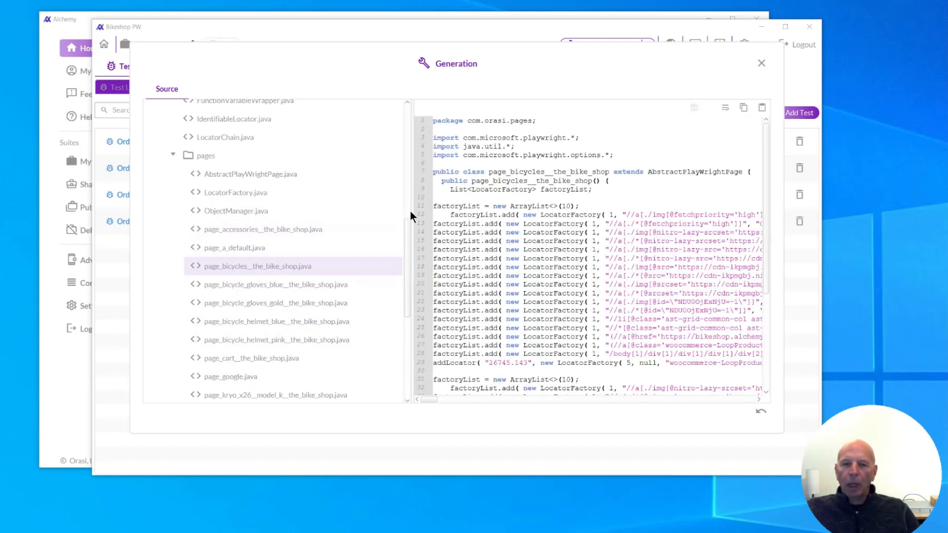
# Widen the code pane to examine the bicycles page's locator code, restore the file tree's width and close the Generation view.
pyautogui.moveTo(413, 203); pyautogui.dragTo(247, 203)
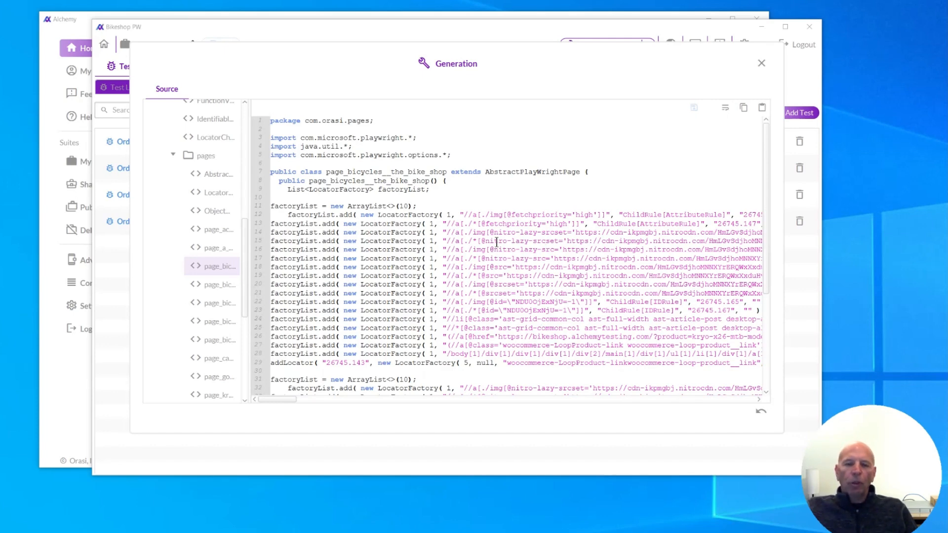
pyautogui.scroll(-3, 489, 266)
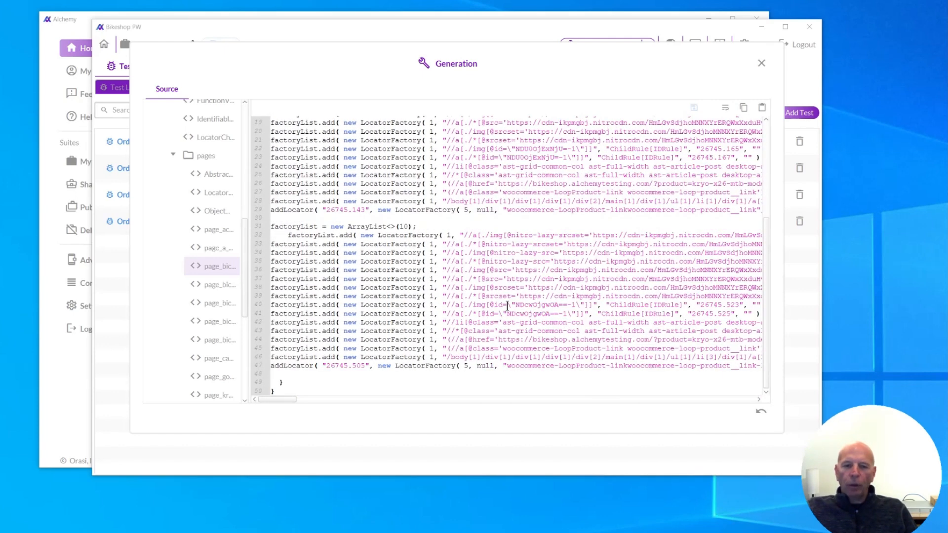
pyautogui.scroll(3, 507, 310)
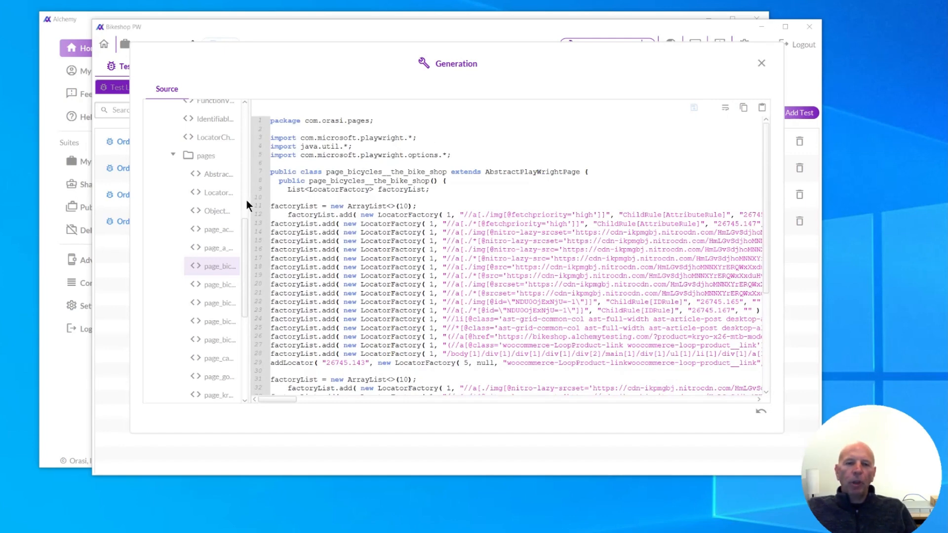
pyautogui.moveTo(246, 201); pyautogui.dragTo(358, 204)
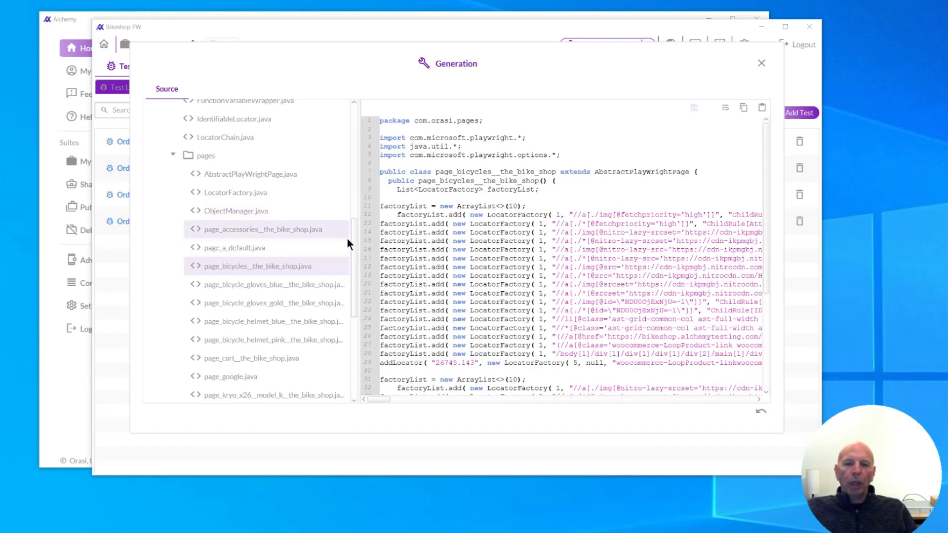
pyautogui.moveTo(354, 238); pyautogui.dragTo(349, 103)
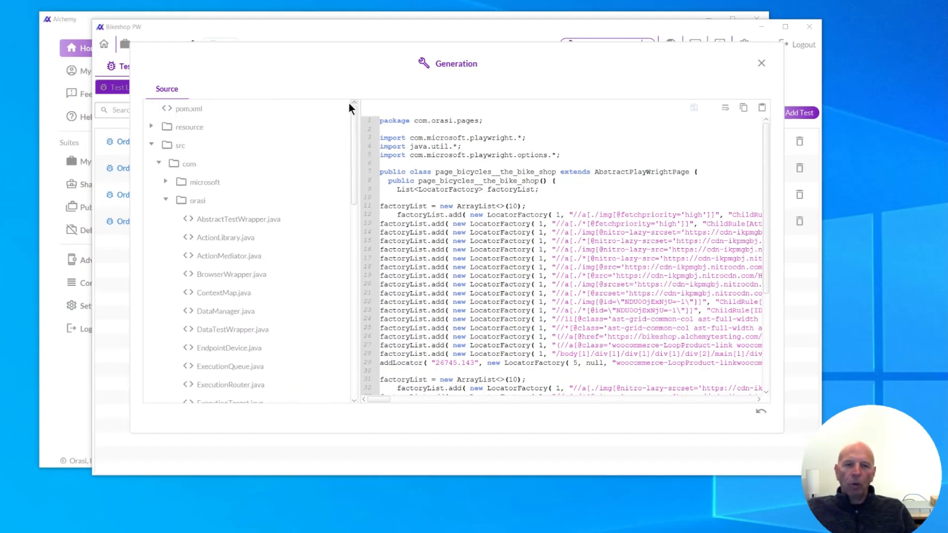
pyautogui.click(761, 65)
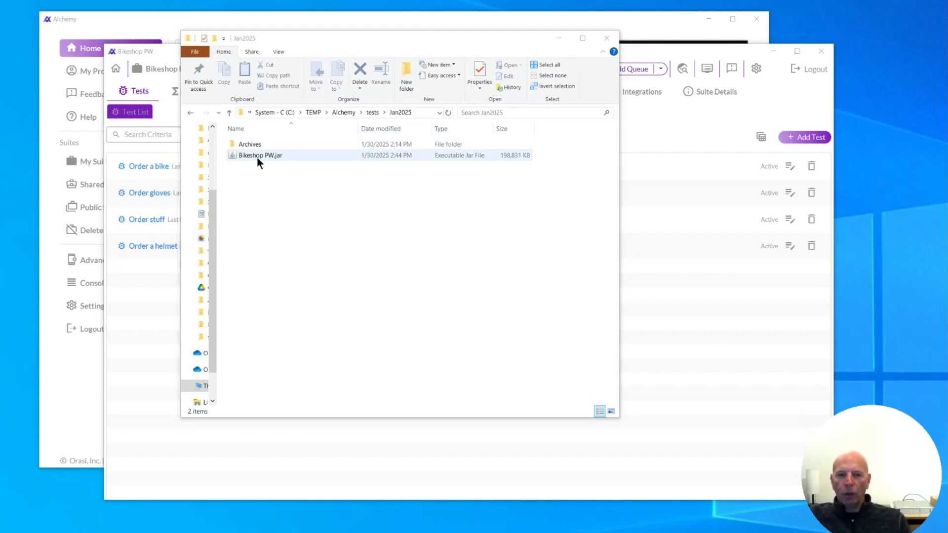
# Switch back to the Bikeshop PW suite, review its list of integrations and close the suite window.
pyautogui.hotkey('alt', 'Tab')
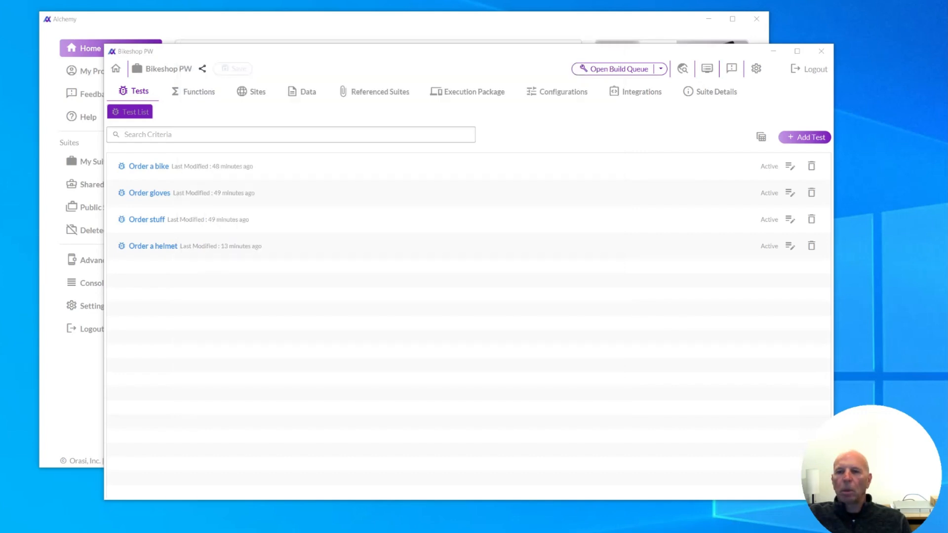
pyautogui.click(623, 91)
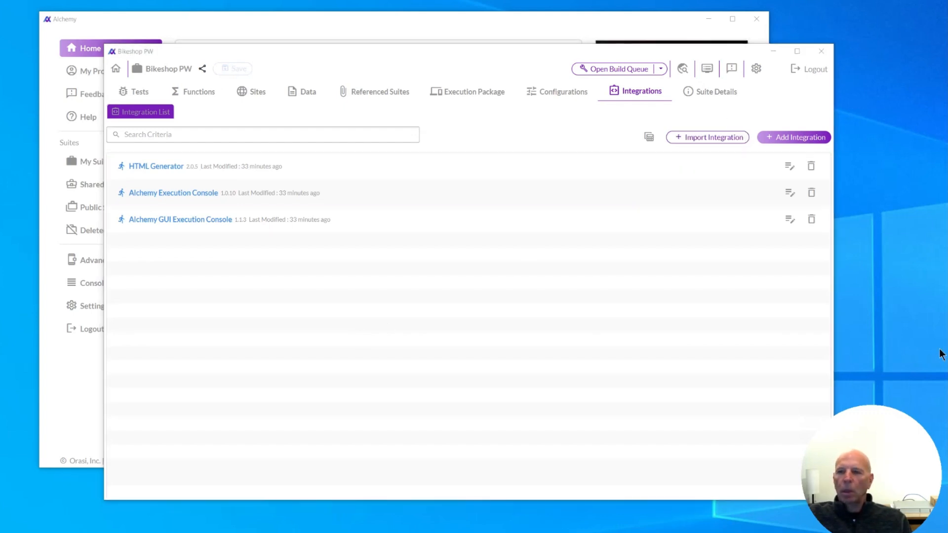
pyautogui.click(822, 52)
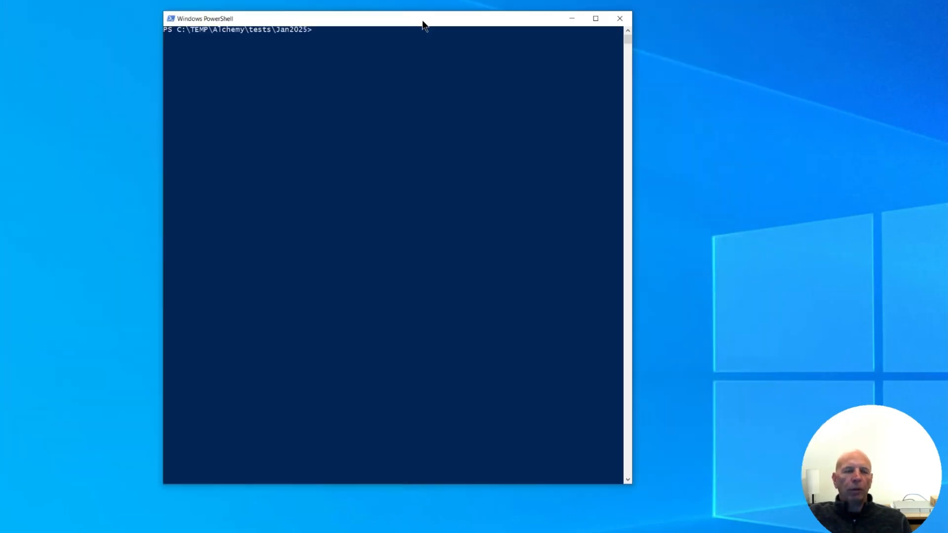
# In PowerShell, list the Jan2025 folder's contents and run java -jar "Bikeshop PW.jar".
pyautogui.moveTo(423, 25); pyautogui.dragTo(395, 28)
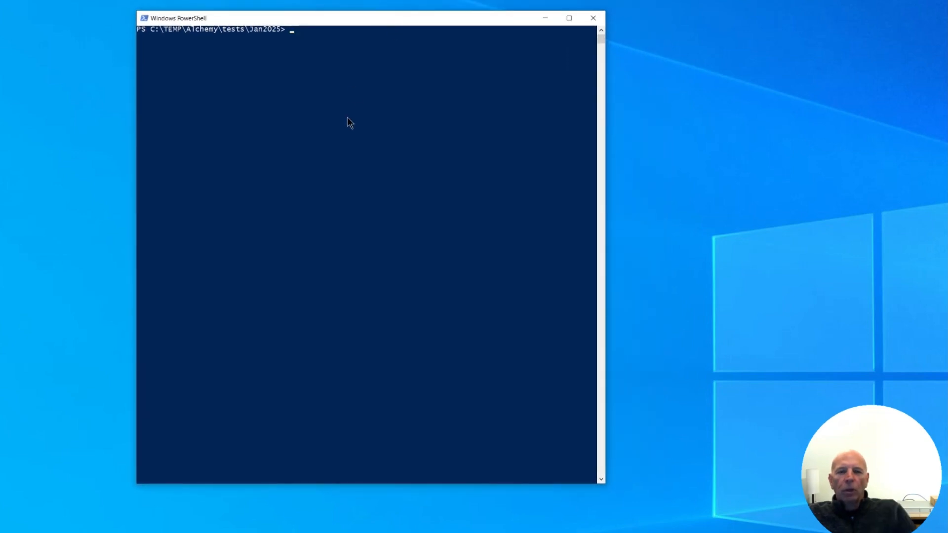
pyautogui.write('dir')
pyautogui.press('Return')
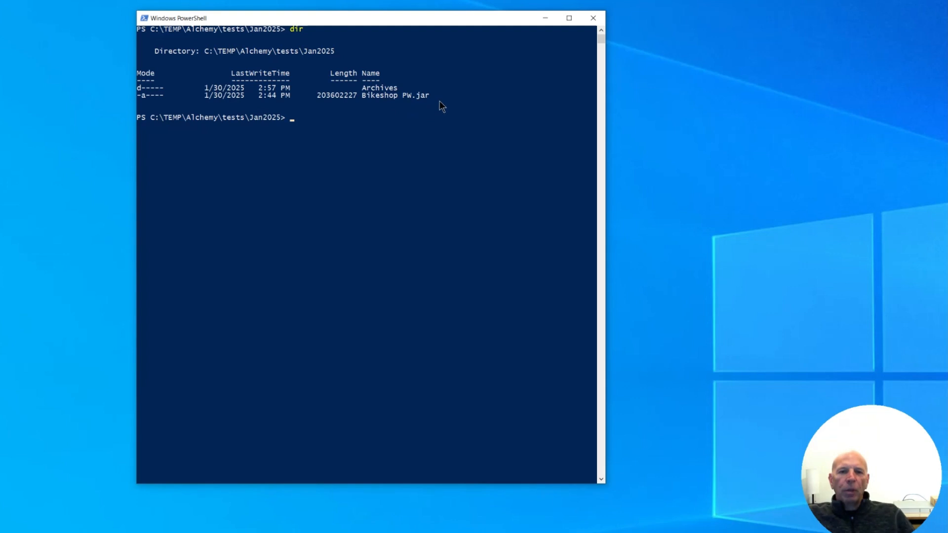
pyautogui.write('java -jar "Bikeshop PW.jar"')
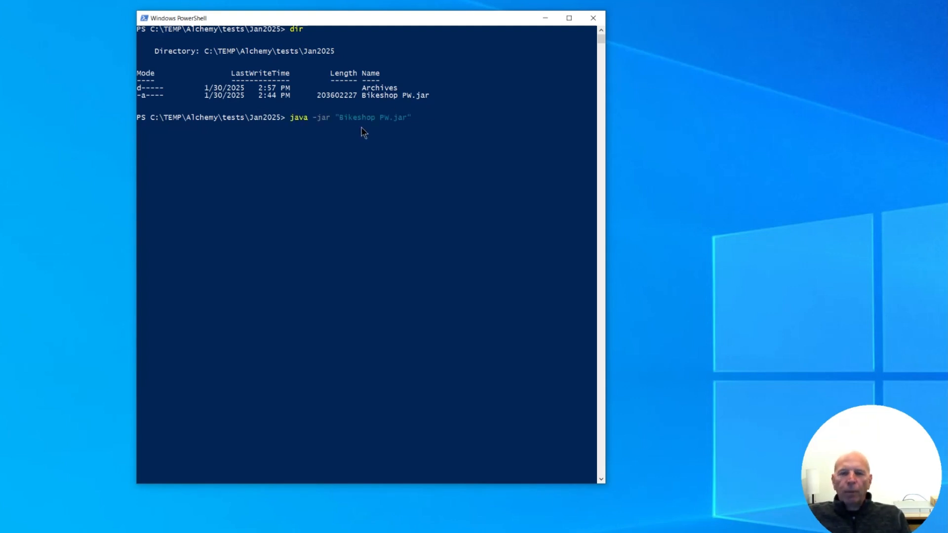
pyautogui.press('Return')
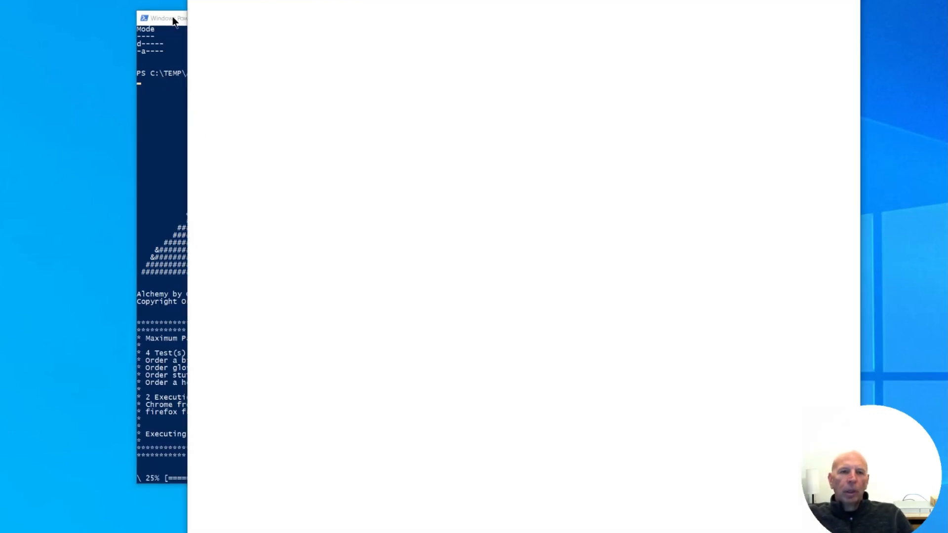
# Arrange the PowerShell window and the Alchemy GUI Execution Console browser window so both can be monitored side by side.
pyautogui.click(173, 21)
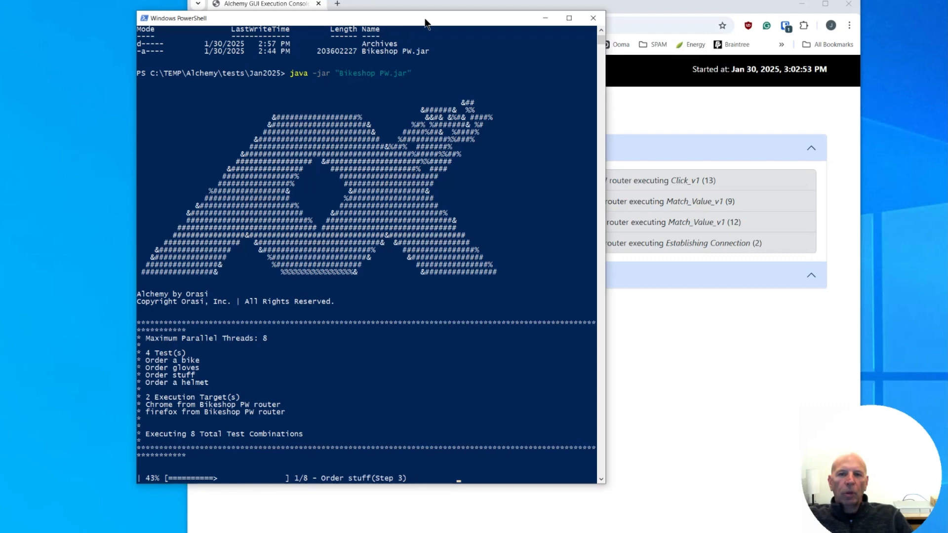
pyautogui.moveTo(432, 19); pyautogui.dragTo(304, 3)
pyautogui.click(580, 5)
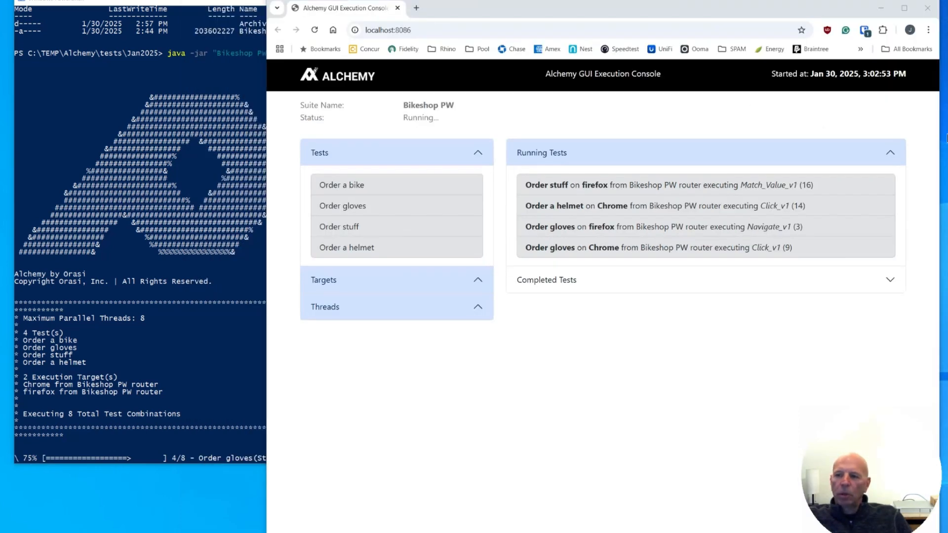
# Expand Completed Tests and collapse Running Tests in the execution console, and examine the suite run's output in PowerShell.
pyautogui.click(889, 280)
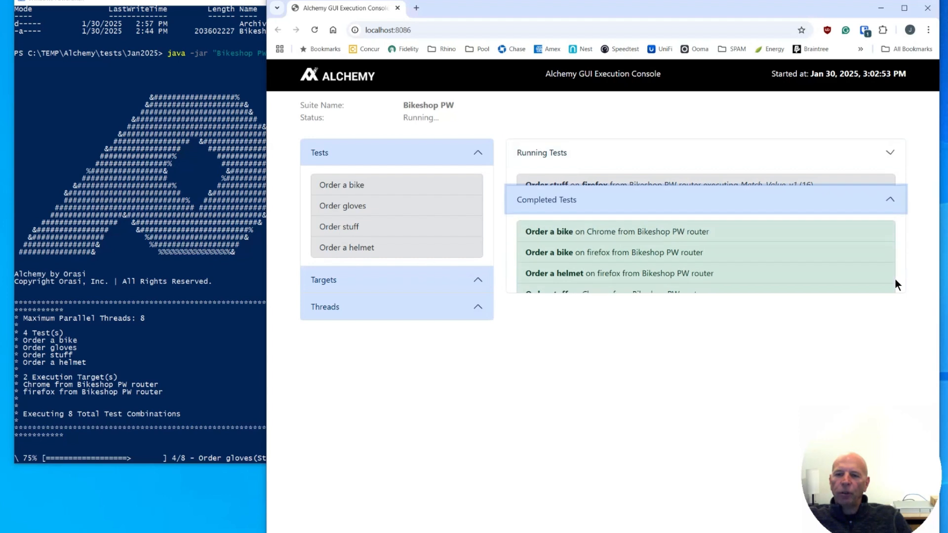
pyautogui.click(890, 152)
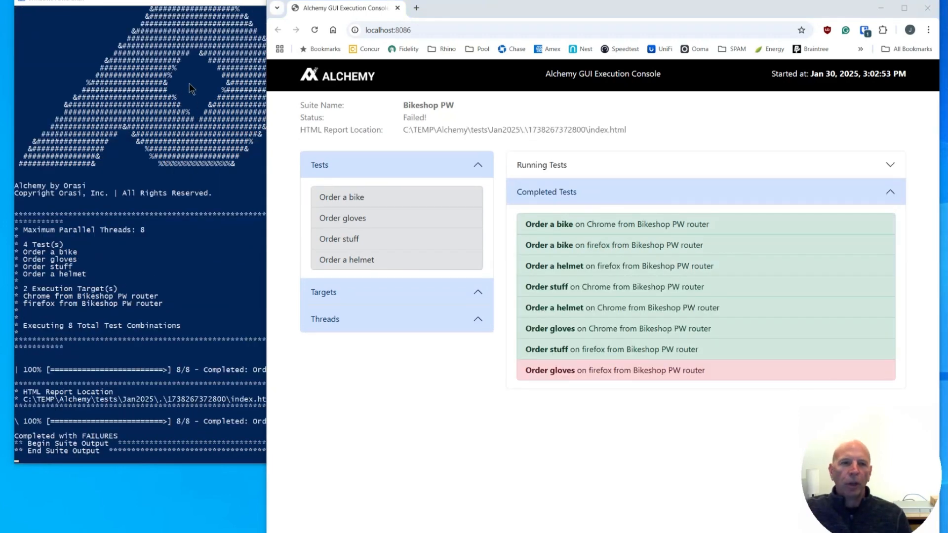
pyautogui.click(178, 22)
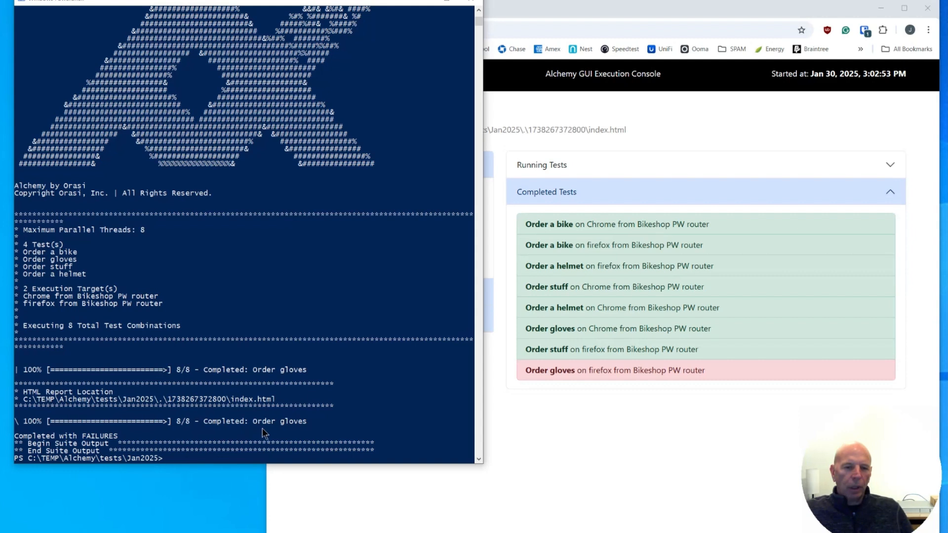
pyautogui.scroll(-1, 232, 451)
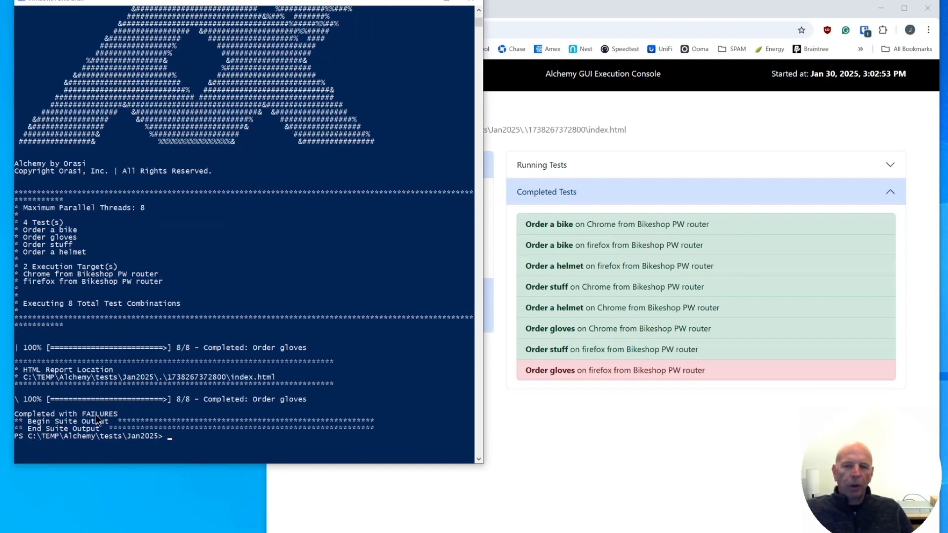
pyautogui.click(653, 10)
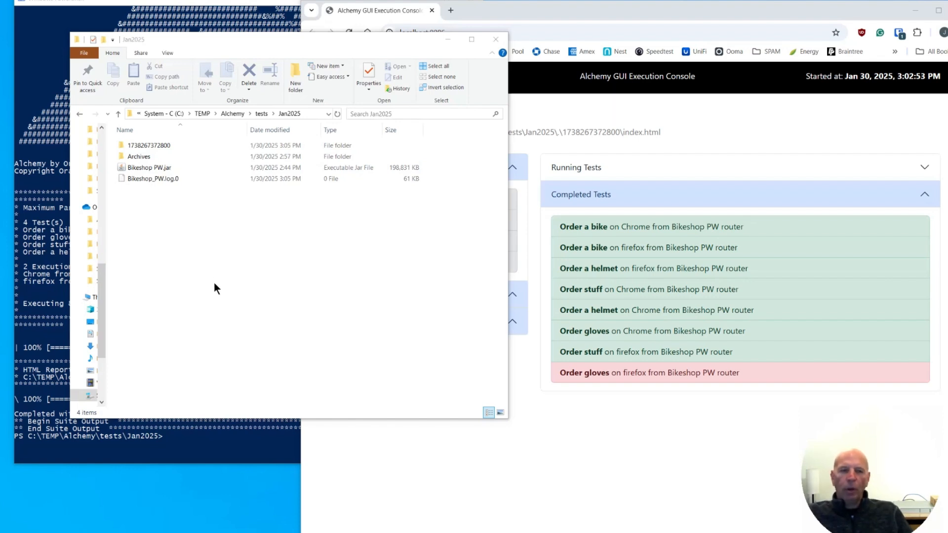
pyautogui.doubleClick(141, 145)
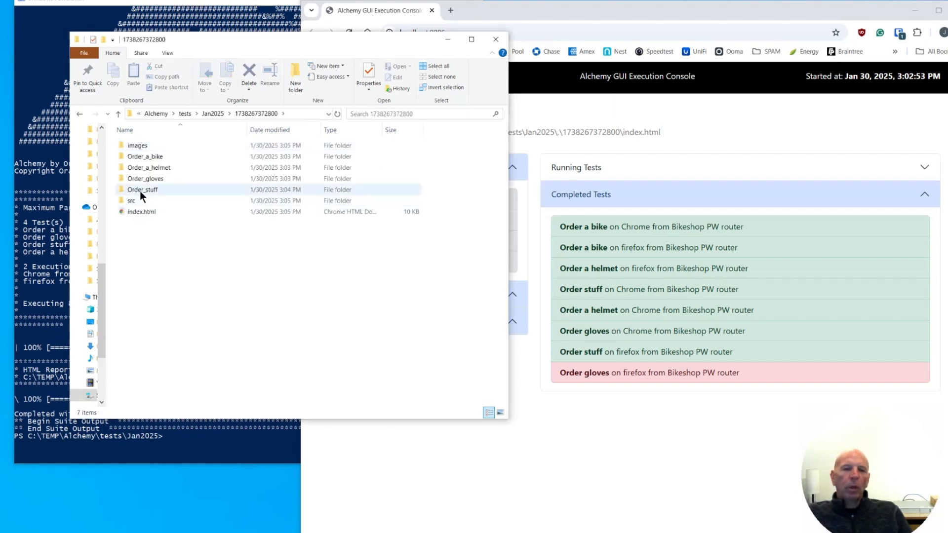
pyautogui.doubleClick(135, 212)
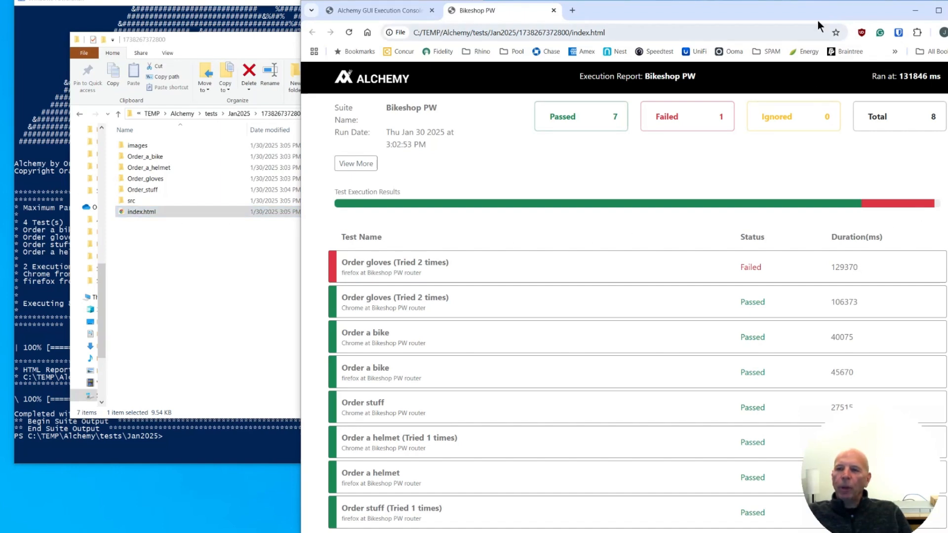
pyautogui.moveTo(800, 14); pyautogui.dragTo(763, 7)
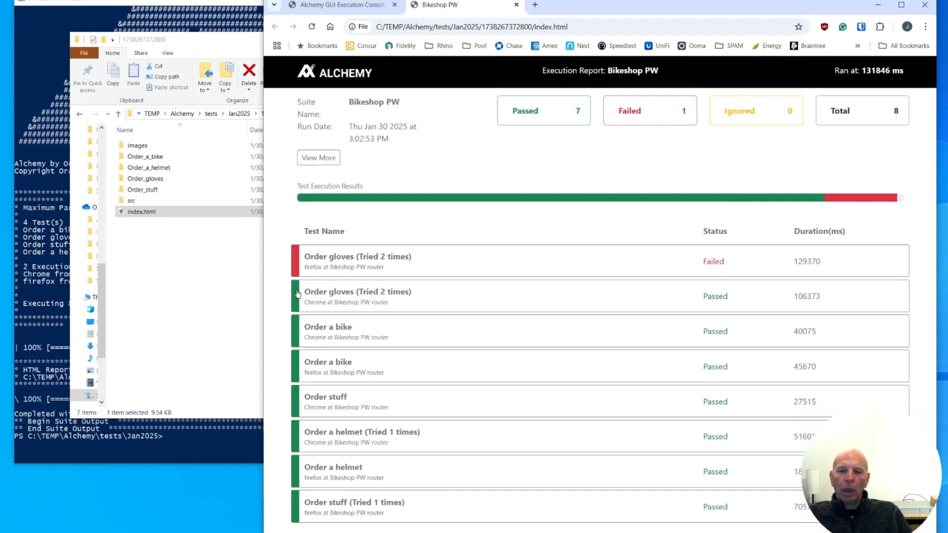
# Open the Order gloves on Chrome result and inspect the details of its Click on L, Noproductsinthecart check and Navigate steps.
pyautogui.doubleClick(331, 294)
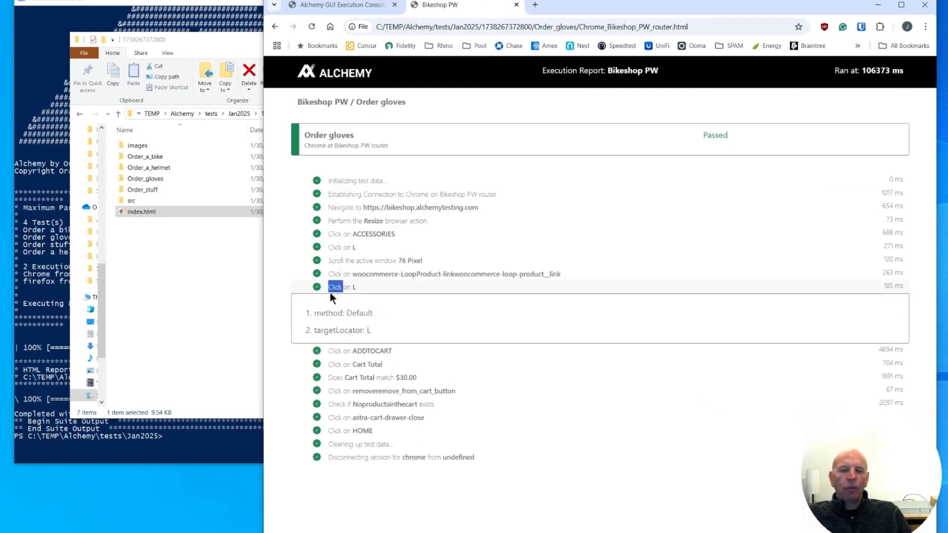
pyautogui.click(759, 176)
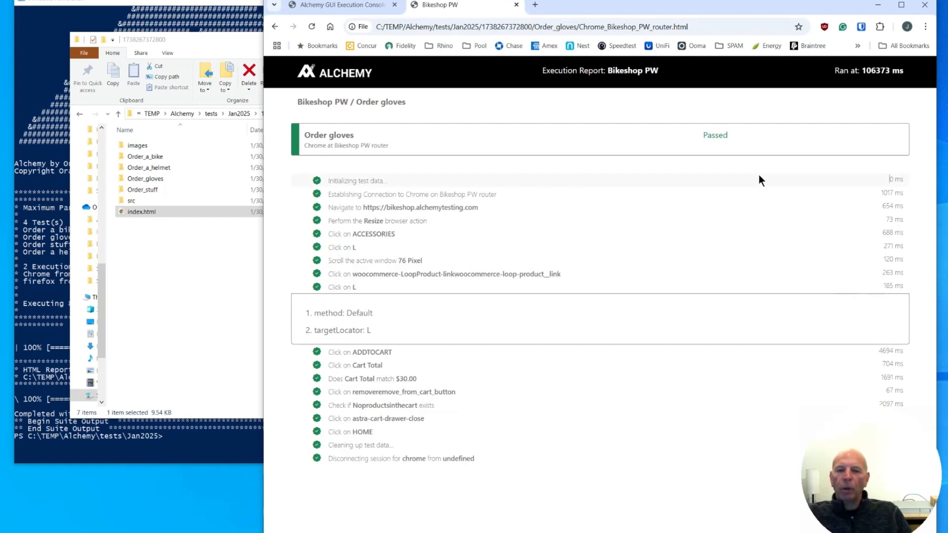
pyautogui.click(557, 410)
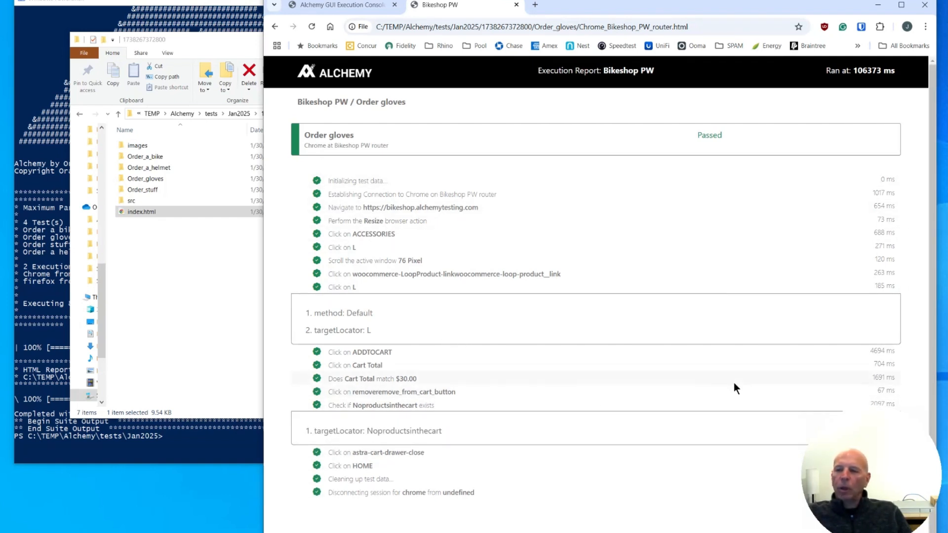
pyautogui.click(349, 208)
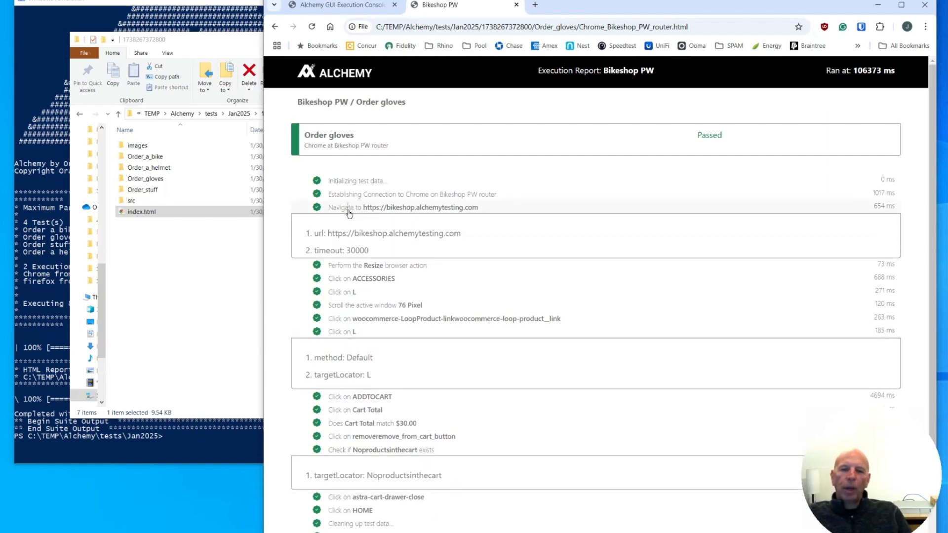
pyautogui.click(337, 208)
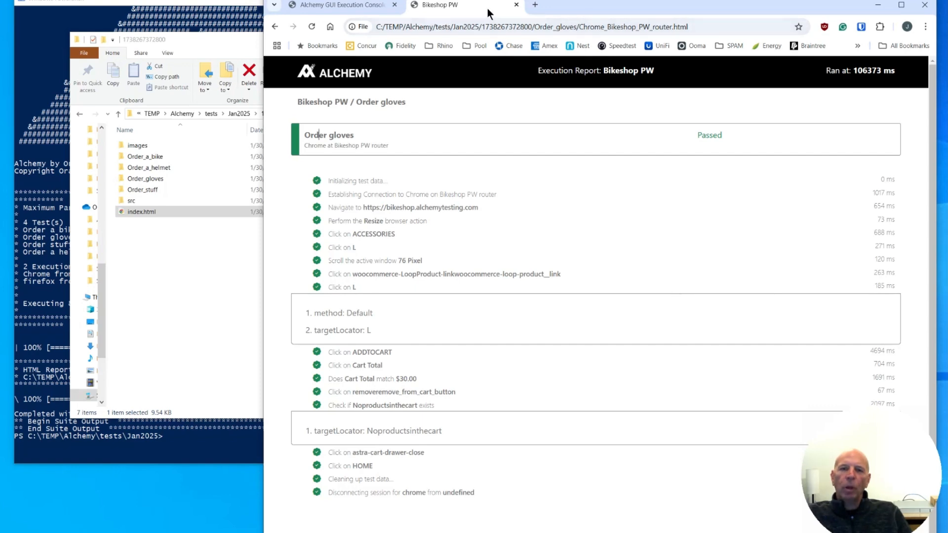
# Return to the report overview, open the Order stuff on Chrome result and examine the Cart Total click's details and screenshot.
pyautogui.click(274, 26)
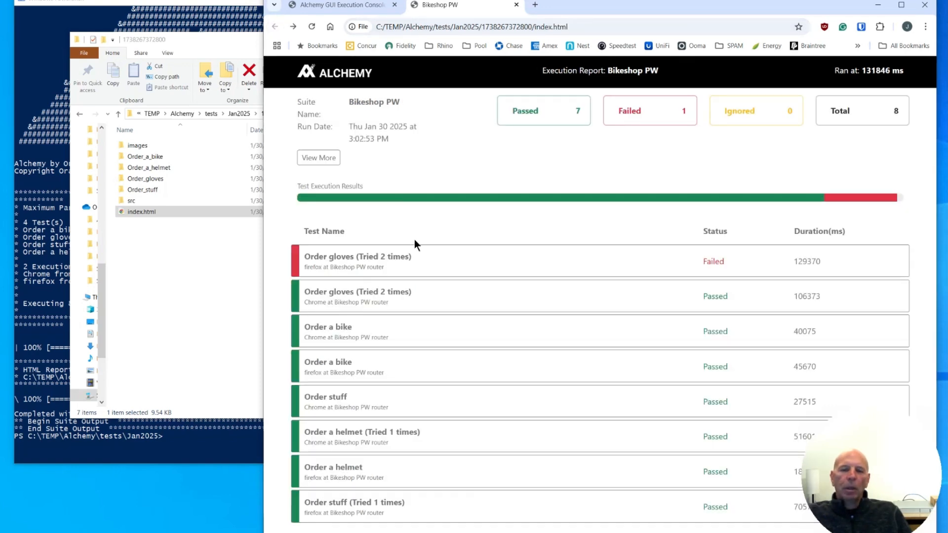
pyautogui.click(332, 397)
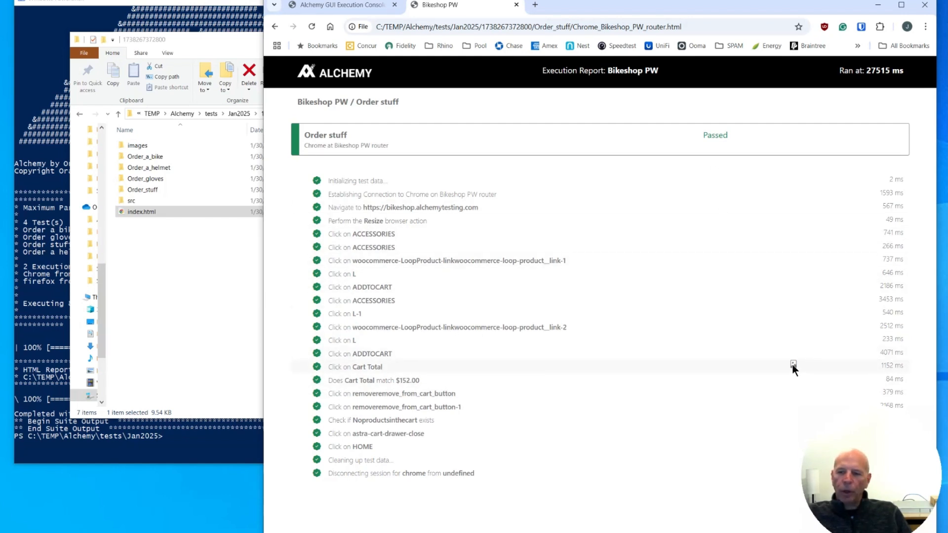
pyautogui.click(348, 370)
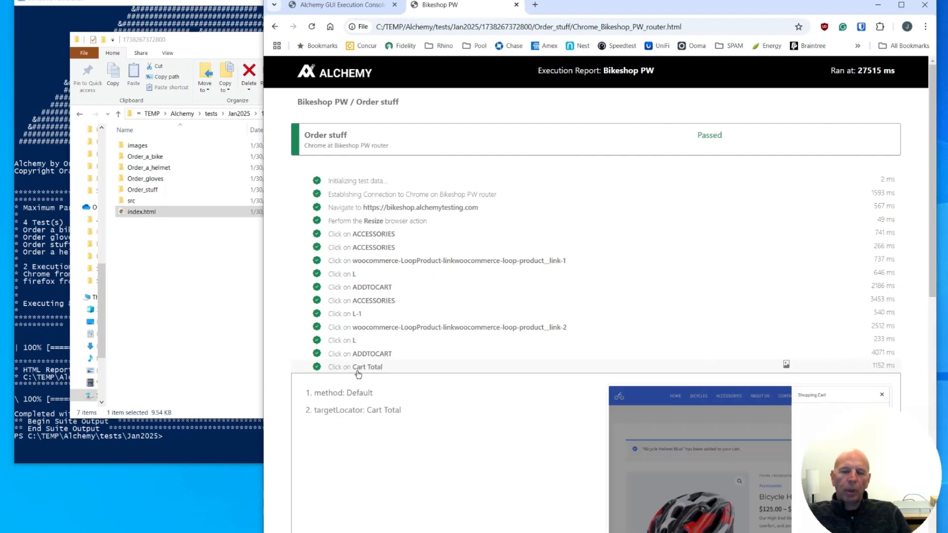
pyautogui.scroll(-3, 741, 375)
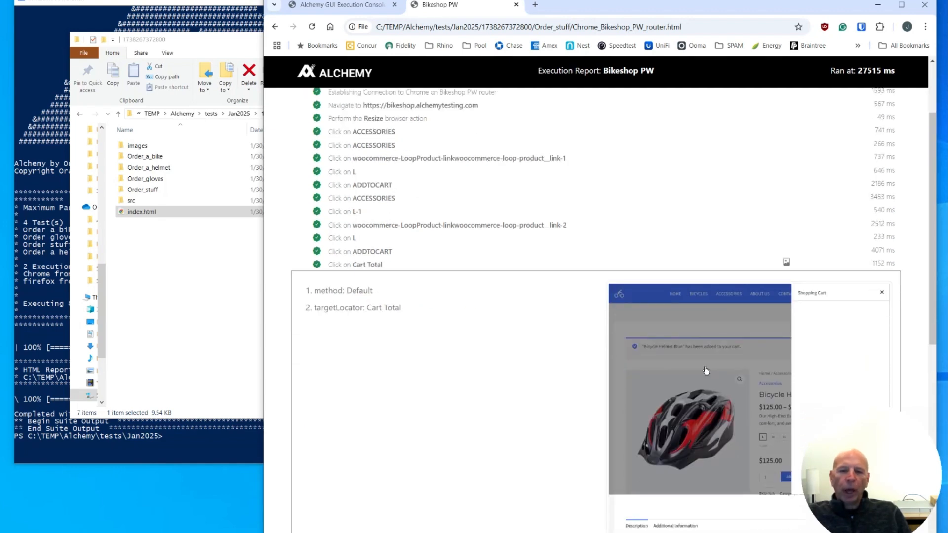
pyautogui.scroll(-1, 700, 371)
pyautogui.scroll(-8, 701, 374)
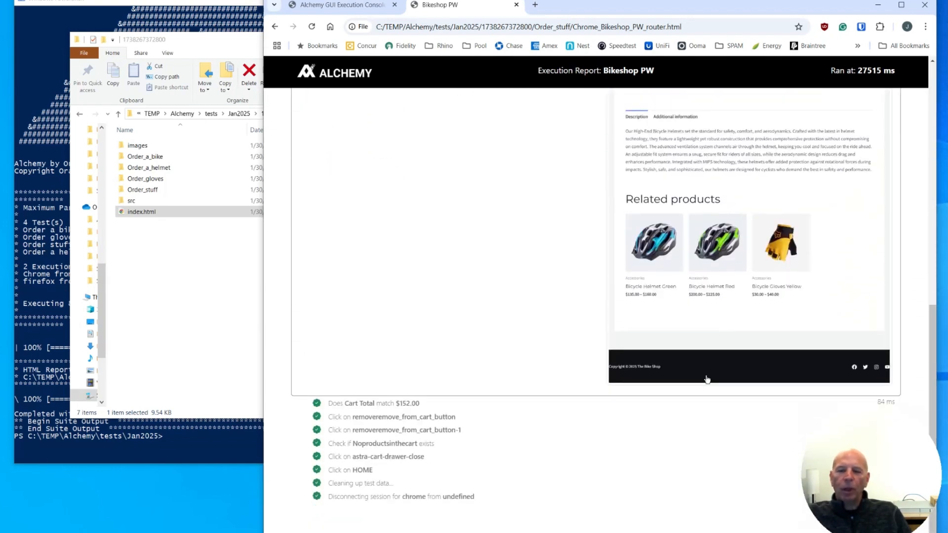
pyautogui.scroll(8, 707, 379)
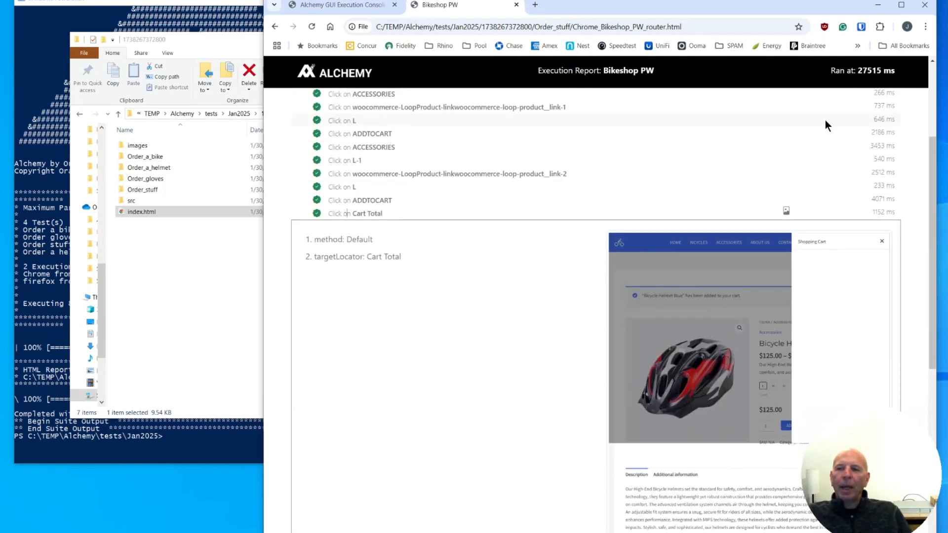
# Go back to the report overview and examine the failed Cart Total match step in the Order gloves on firefox result.
pyautogui.click(275, 26)
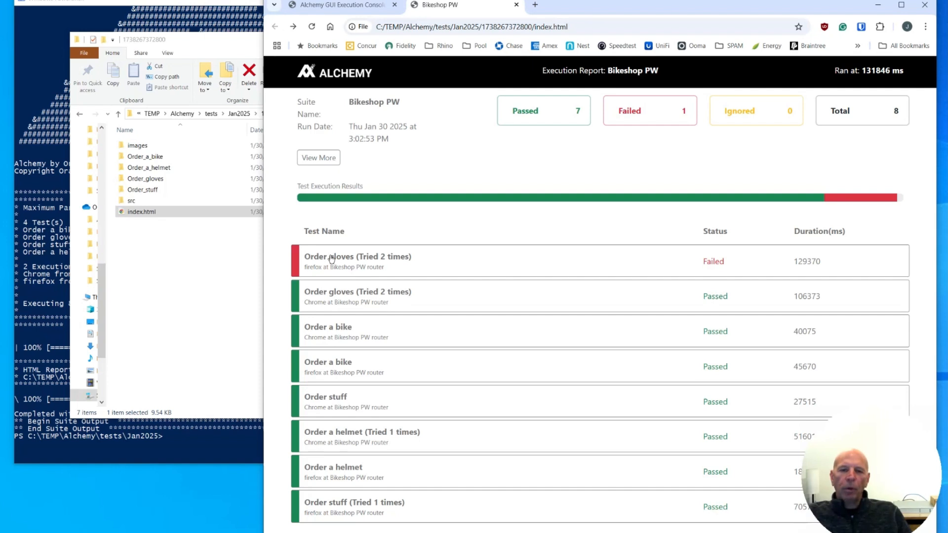
pyautogui.click(331, 258)
pyautogui.scroll(-2, 770, 230)
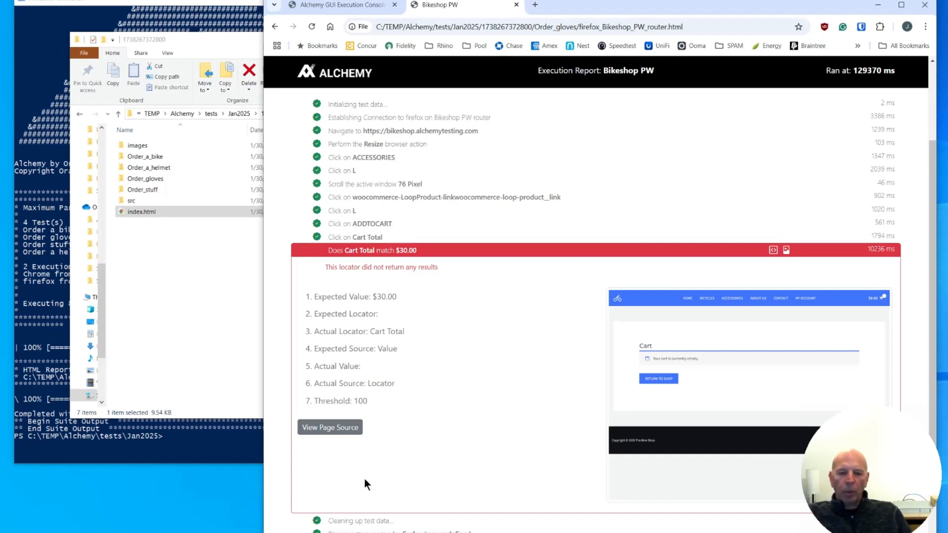
# View the page source captured for the failed Cart Total step, read through its code and return to its beginning.
pyautogui.click(323, 428)
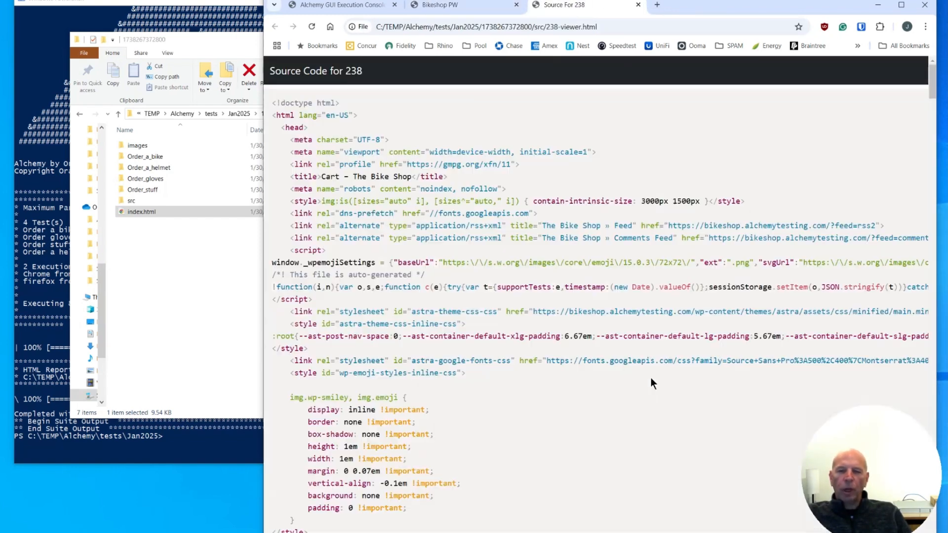
pyautogui.scroll(-20, 577, 390)
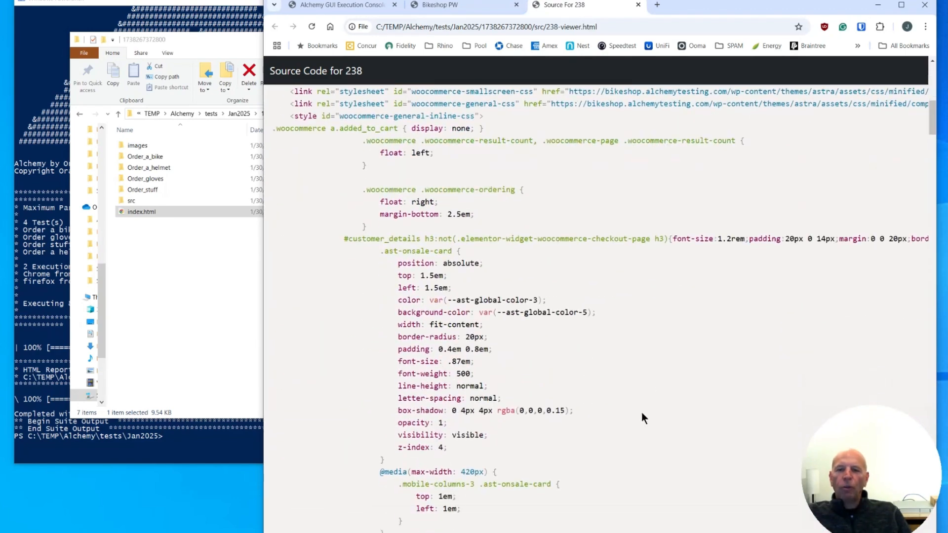
pyautogui.scroll(-20, 622, 411)
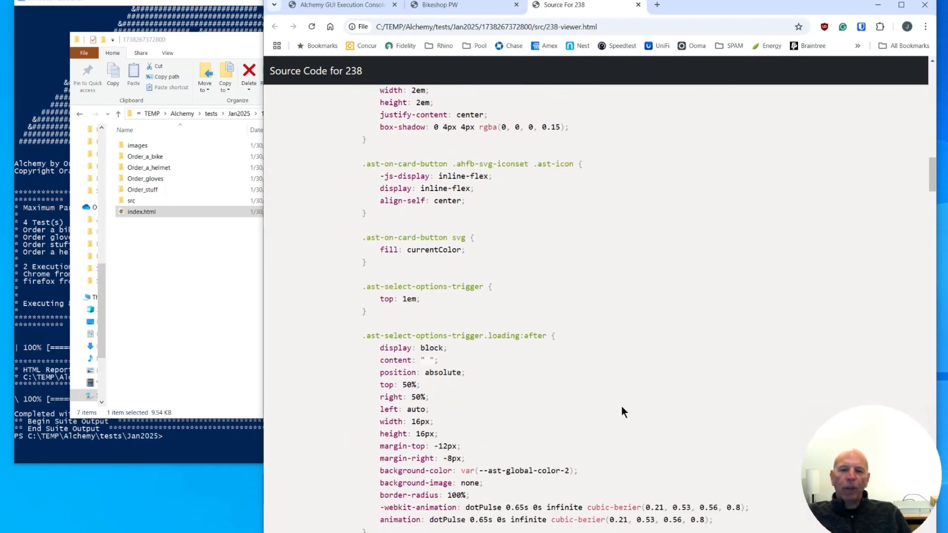
pyautogui.scroll(-20, 622, 409)
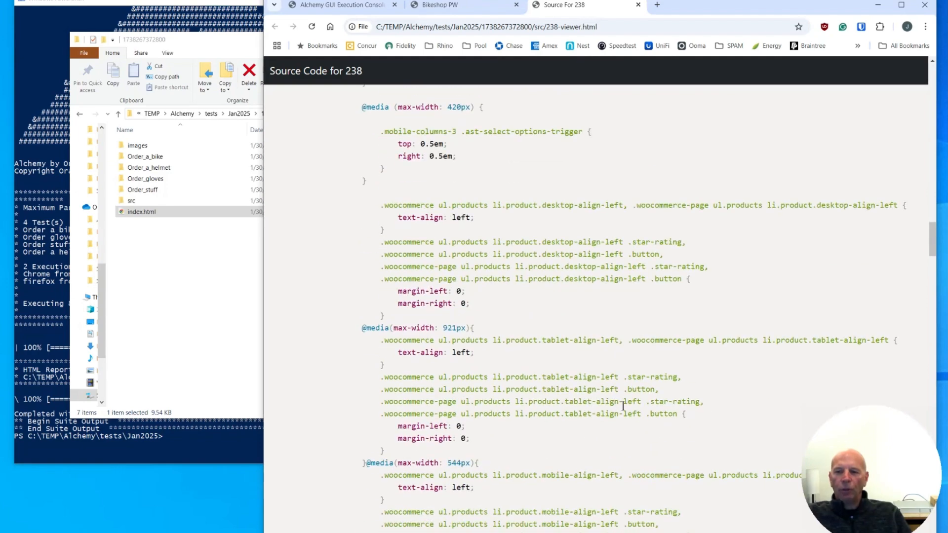
pyautogui.moveTo(932, 240); pyautogui.dragTo(921, 69)
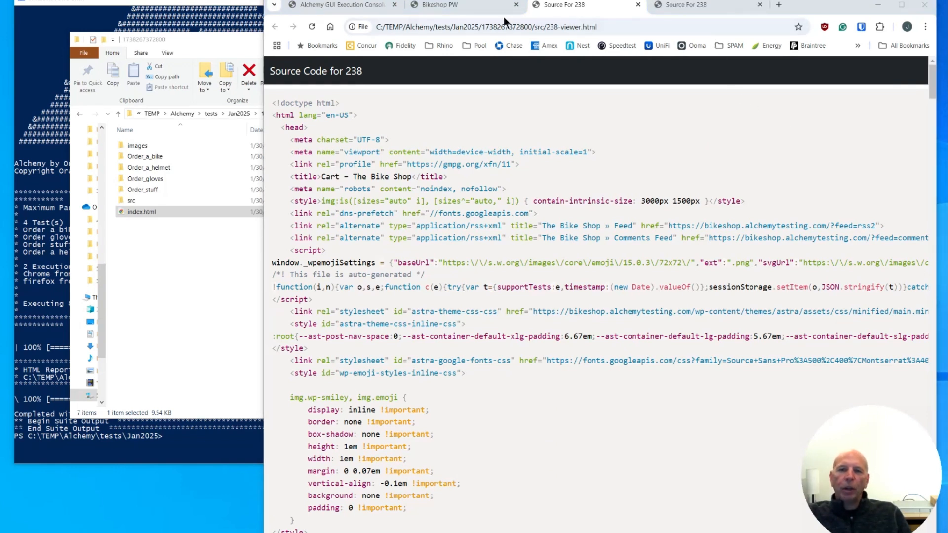
# Check the suite's output in PowerShell, return to the browser and close the Alchemy GUI Execution Console page.
pyautogui.click(198, 2)
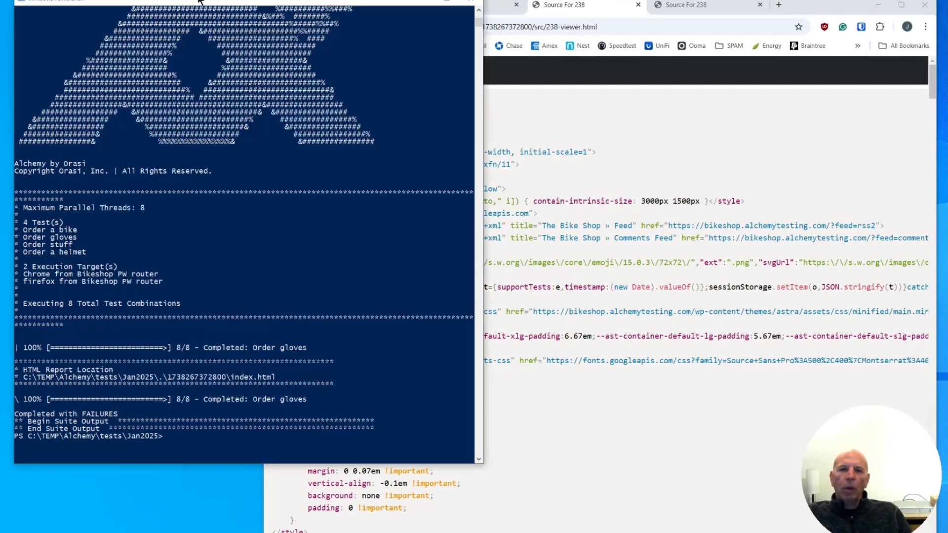
pyautogui.click(794, 8)
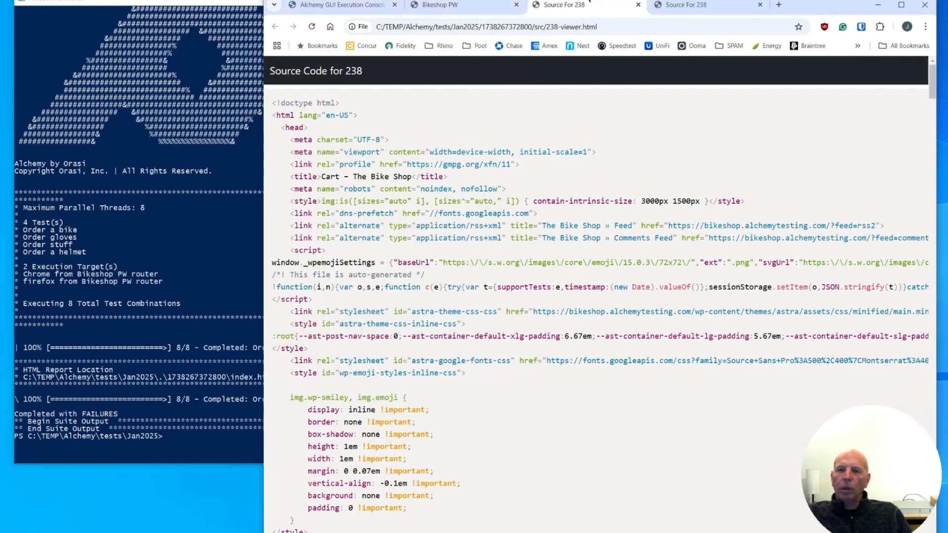
pyautogui.click(395, 6)
pyautogui.click(341, 7)
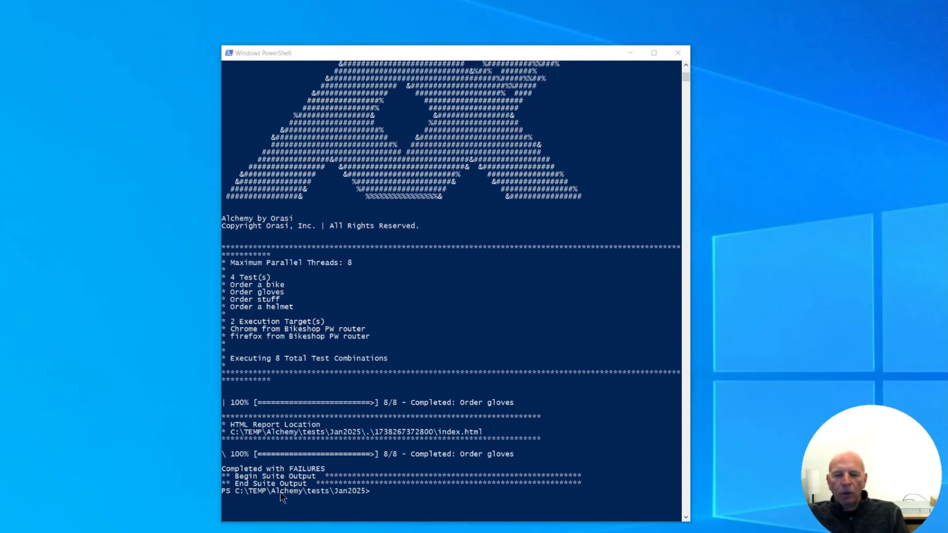
# Run dir in PowerShell to list the Jan2025 folder's contents, and reposition the PowerShell window on the desktop.
pyautogui.click(415, 498)
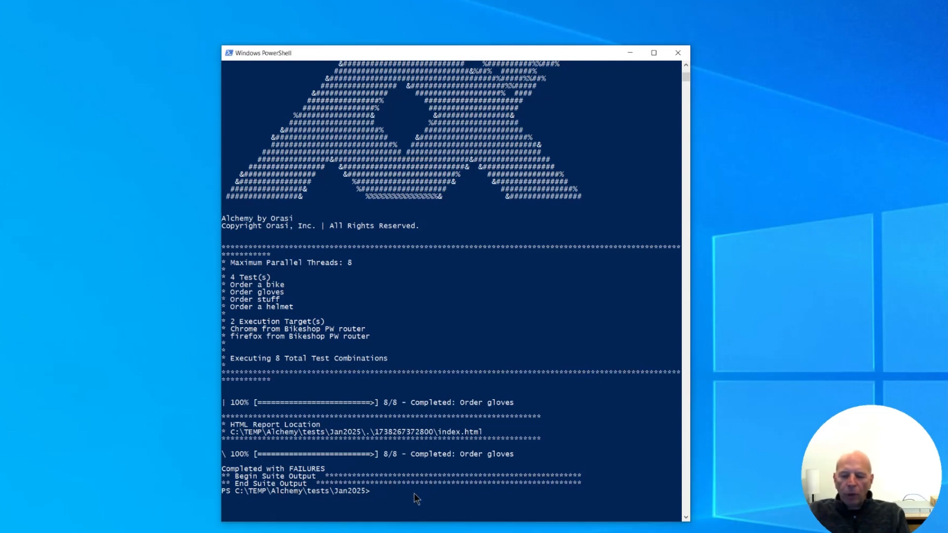
pyautogui.press('Return')
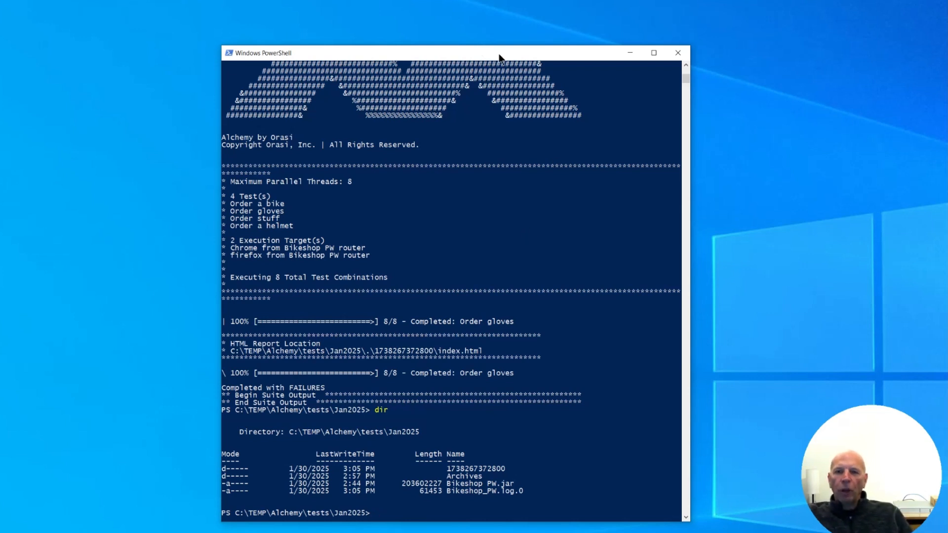
pyautogui.moveTo(499, 55); pyautogui.dragTo(387, 36)
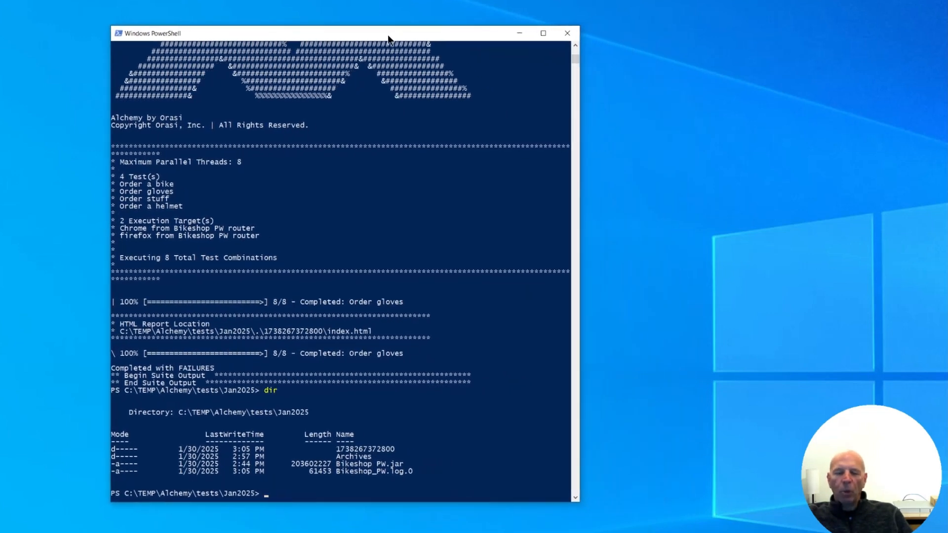